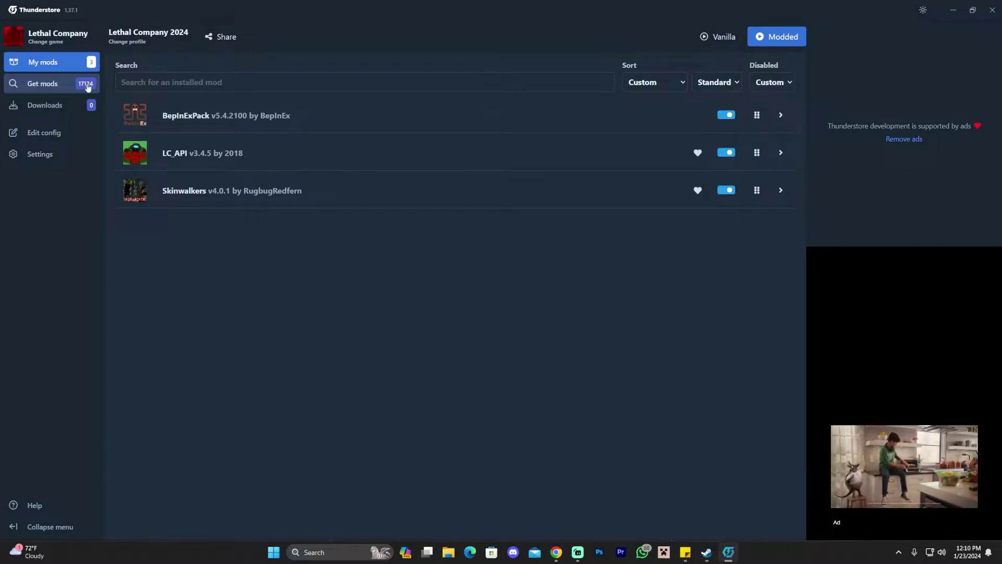
Step: Browse the online mods available for Lethal Company
{"action": "left_click", "coordinate": [41, 84]}
{"action": "scroll", "coordinate": [360, 225], "scroll_direction": "down", "scroll_amount": 3}
{"action": "scroll", "coordinate": [328, 216], "scroll_direction": "down", "scroll_amount": 5}
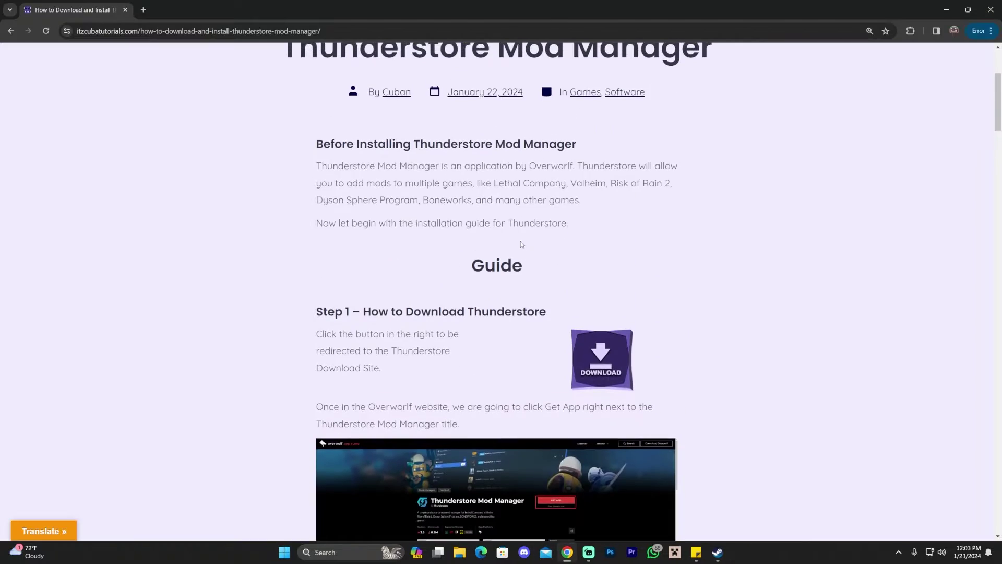
Step: Read the guide's introduction and Step 1 on downloading the Thunderstore Mod Manager installer
{"action": "scroll", "coordinate": [594, 251], "scroll_direction": "up", "scroll_amount": 1}
{"action": "scroll", "coordinate": [608, 249], "scroll_direction": "down", "scroll_amount": 2}
{"action": "scroll", "coordinate": [615, 249], "scroll_direction": "down", "scroll_amount": 2}
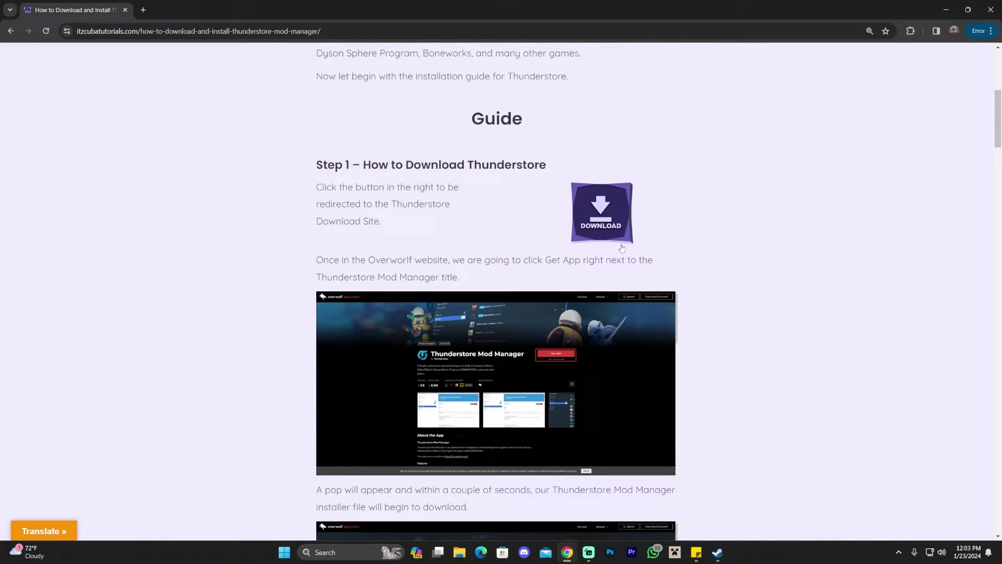
{"action": "scroll", "coordinate": [647, 253], "scroll_direction": "up", "scroll_amount": 2}
{"action": "scroll", "coordinate": [642, 232], "scroll_direction": "up", "scroll_amount": 2}
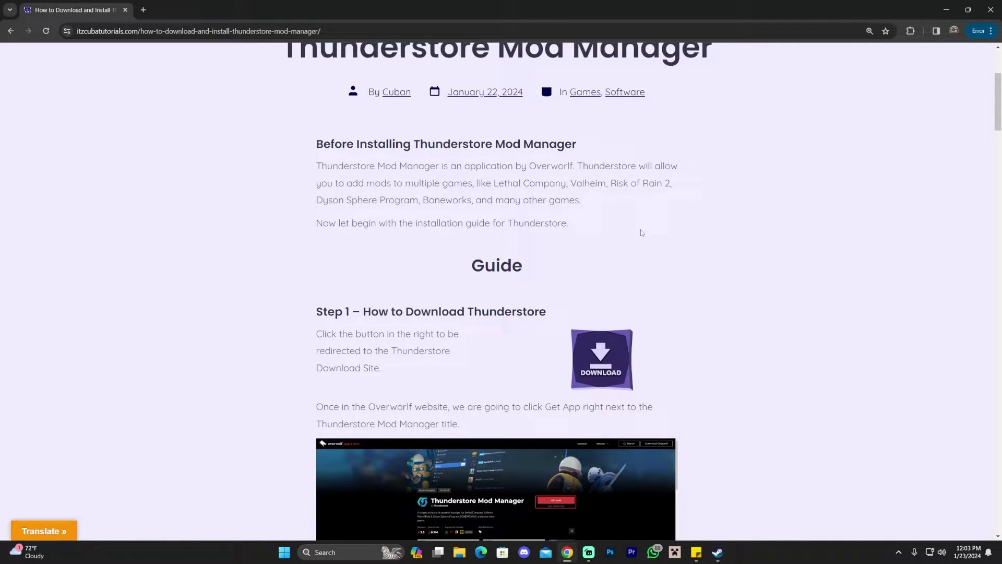
{"action": "left_click_drag", "start_coordinate": [574, 193], "coordinate": [421, 193]}
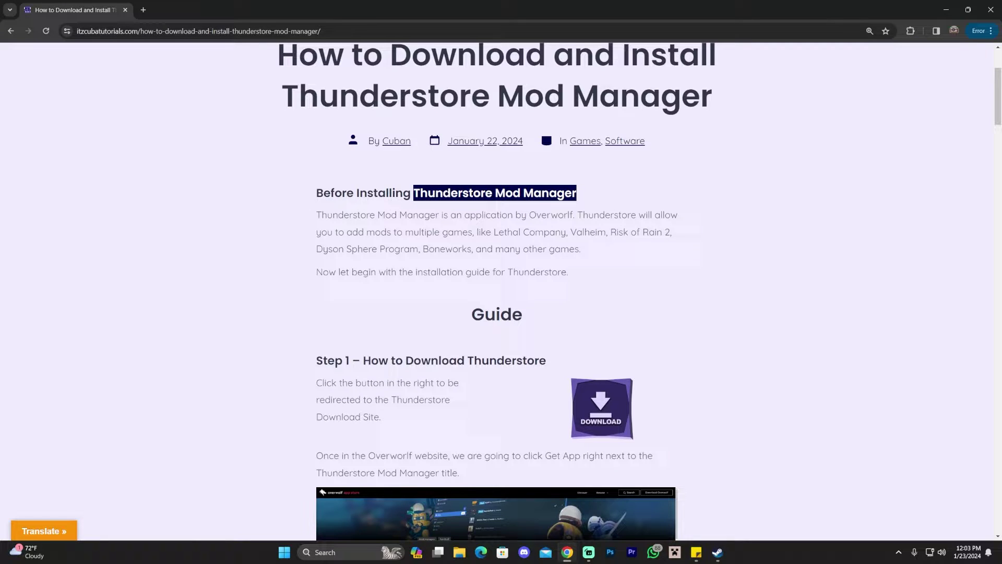
{"action": "left_click", "coordinate": [508, 192]}
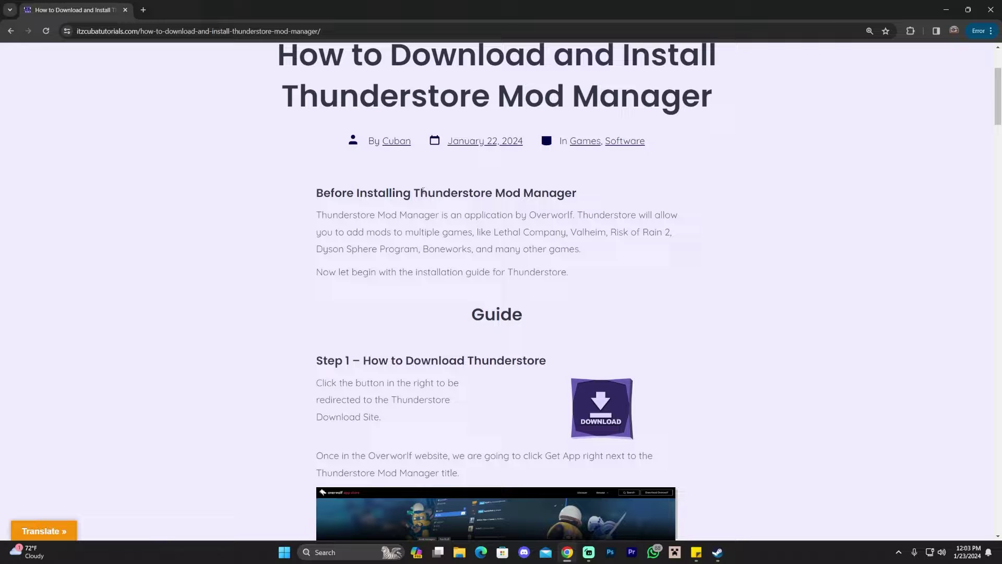
{"action": "scroll", "coordinate": [478, 224], "scroll_direction": "down", "scroll_amount": 3}
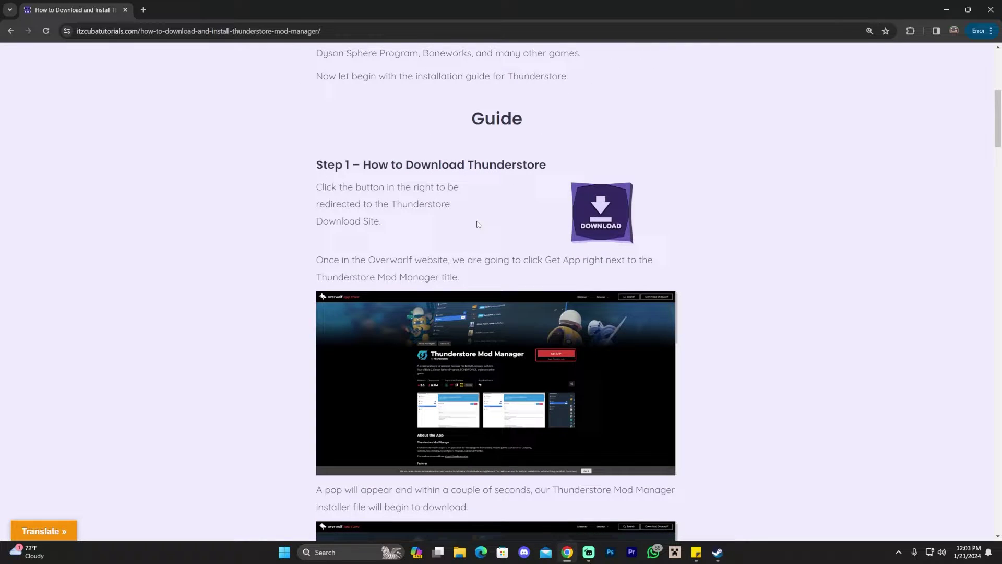
{"action": "scroll", "coordinate": [509, 234], "scroll_direction": "down", "scroll_amount": 1}
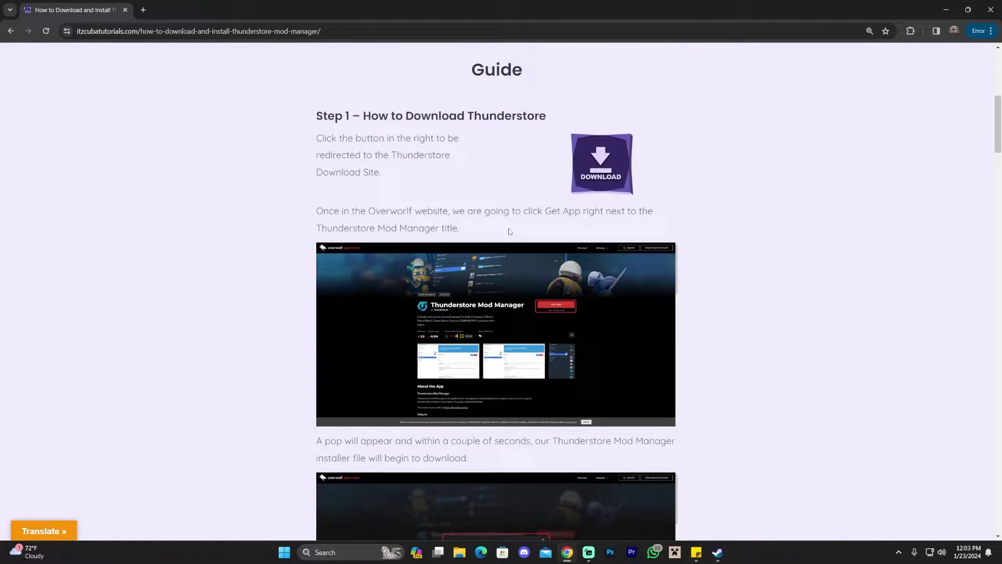
{"action": "scroll", "coordinate": [509, 231], "scroll_direction": "down", "scroll_amount": 2}
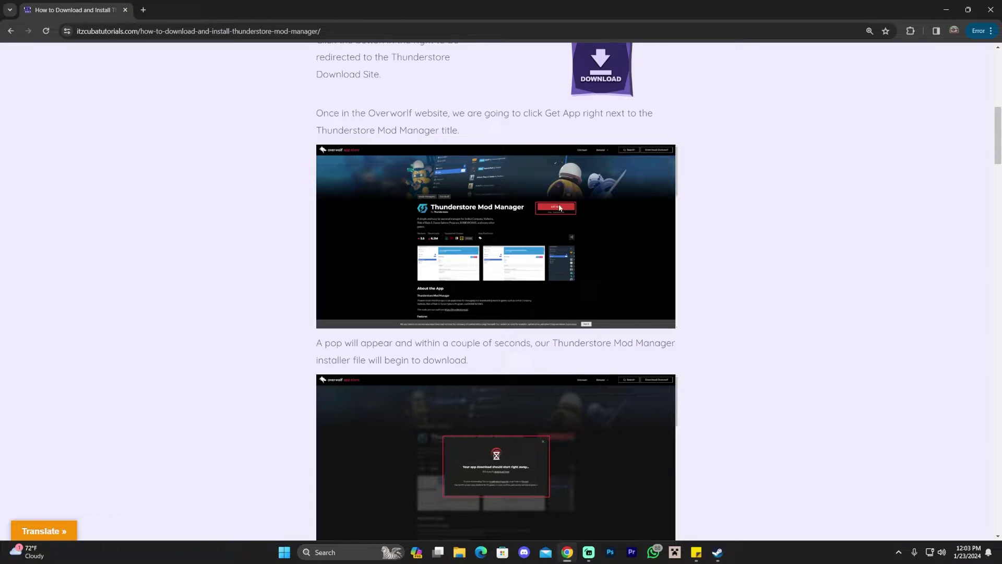
{"action": "scroll", "coordinate": [618, 210], "scroll_direction": "down", "scroll_amount": 2}
{"action": "scroll", "coordinate": [642, 211], "scroll_direction": "down", "scroll_amount": 2}
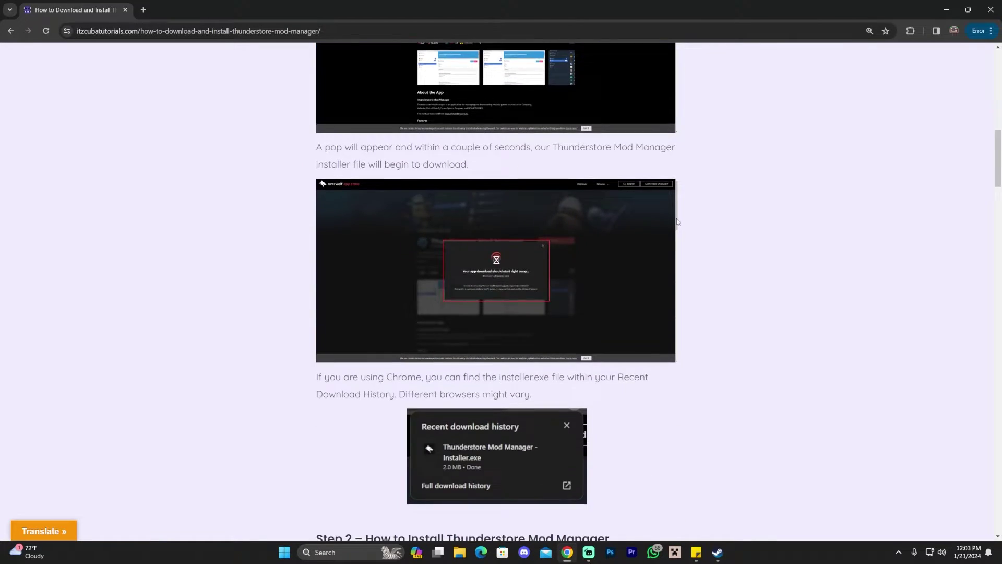
Step: Skim the guide from the download section through the installer instructions, and return to the Step 1 download link
{"action": "scroll", "coordinate": [495, 177], "scroll_direction": "up", "scroll_amount": 10}
{"action": "scroll", "coordinate": [495, 176], "scroll_direction": "up", "scroll_amount": 1}
{"action": "scroll", "coordinate": [560, 218], "scroll_direction": "down", "scroll_amount": 9}
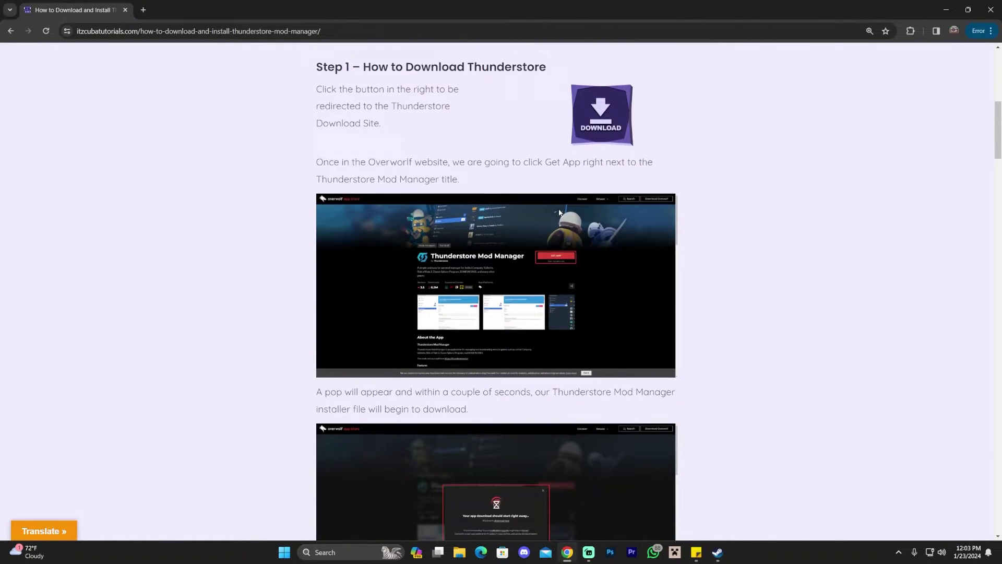
{"action": "scroll", "coordinate": [600, 210], "scroll_direction": "up", "scroll_amount": 7}
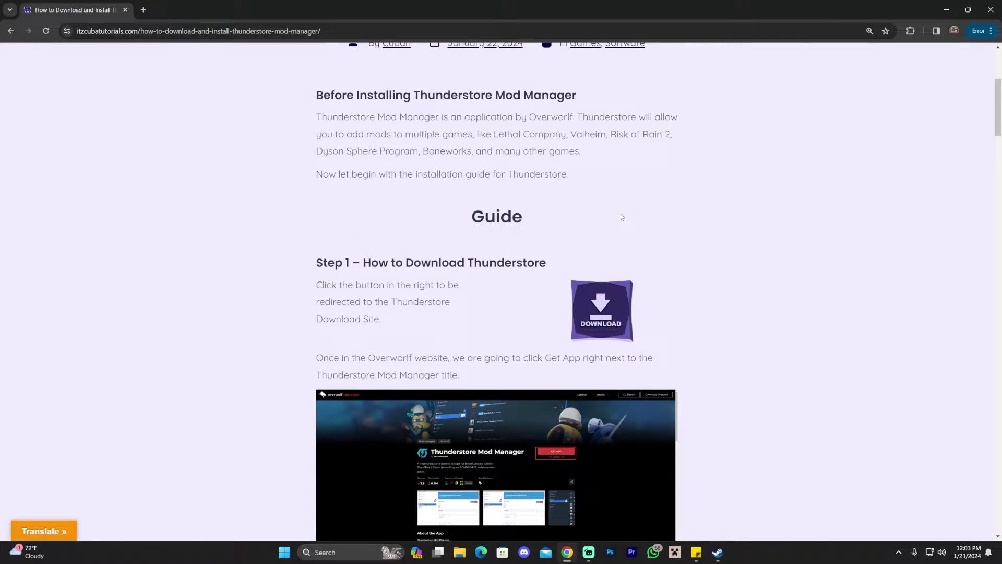
{"action": "scroll", "coordinate": [621, 214], "scroll_direction": "down", "scroll_amount": 3}
{"action": "scroll", "coordinate": [587, 248], "scroll_direction": "down", "scroll_amount": 20}
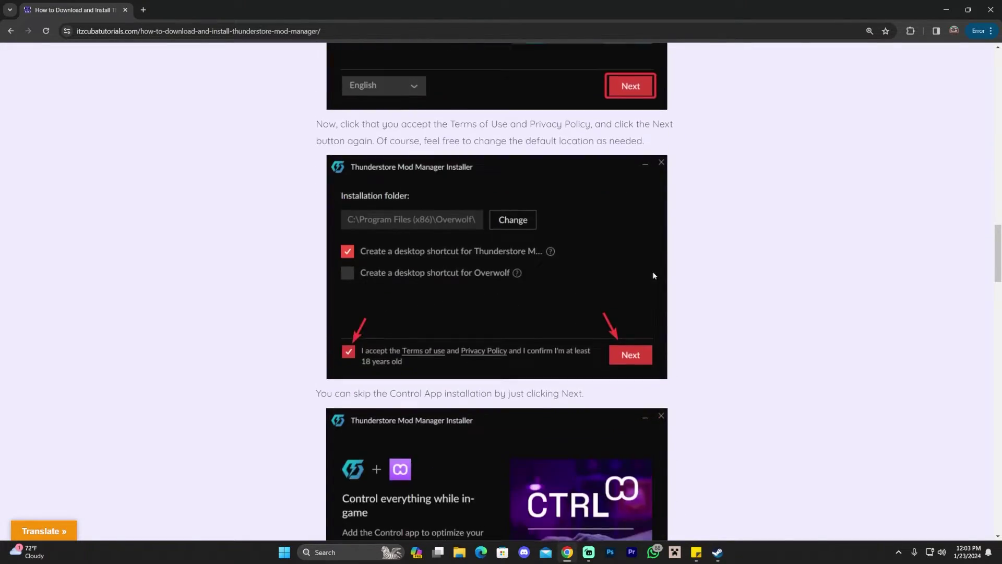
{"action": "scroll", "coordinate": [665, 270], "scroll_direction": "up", "scroll_amount": 16}
{"action": "scroll", "coordinate": [665, 270], "scroll_direction": "up", "scroll_amount": 8}
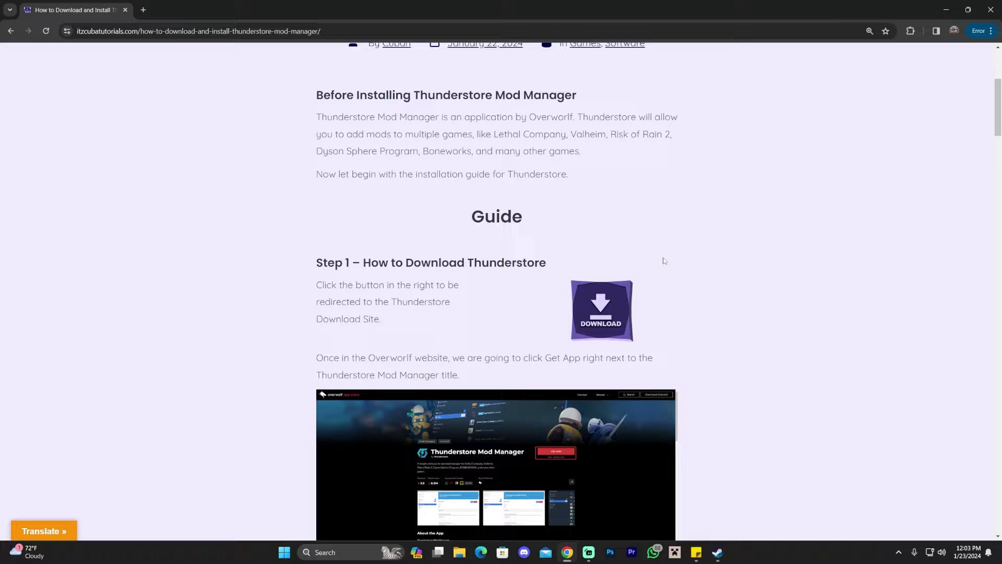
Step: Download the Thunderstore Mod Manager installer from its Overwolf app store page and save it in the Downloads folder
{"action": "left_click", "coordinate": [600, 310]}
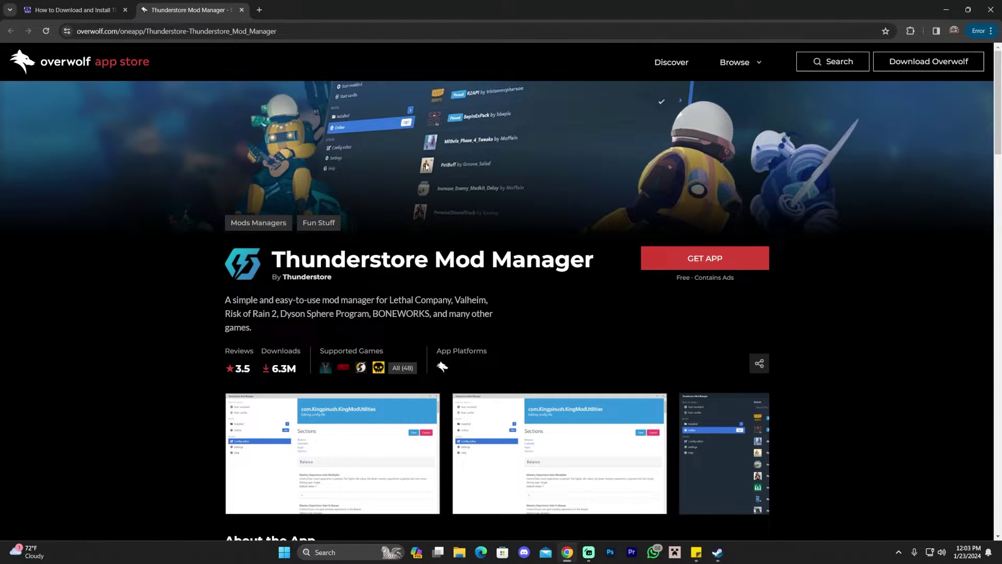
{"action": "left_click", "coordinate": [713, 261]}
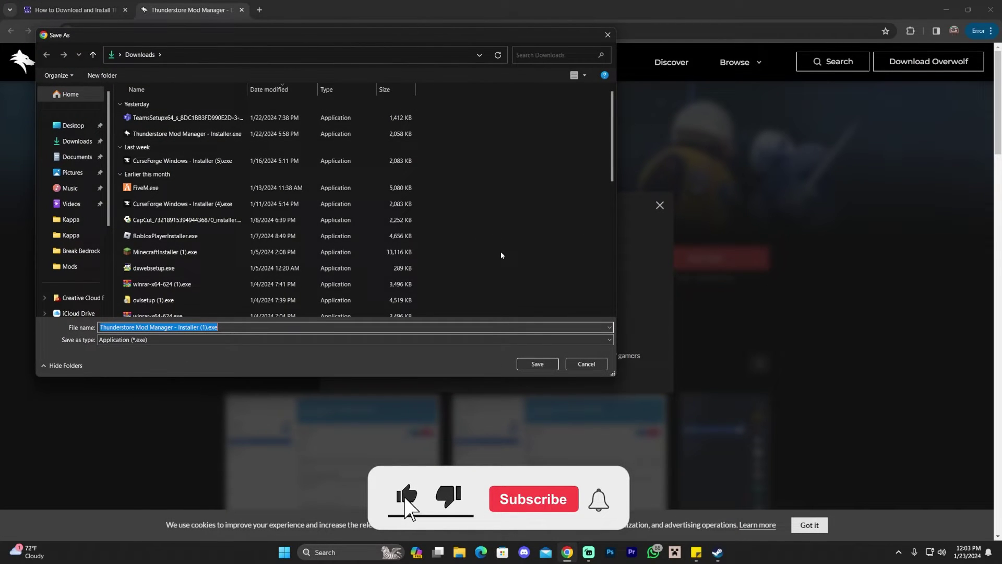
{"action": "left_click", "coordinate": [555, 364]}
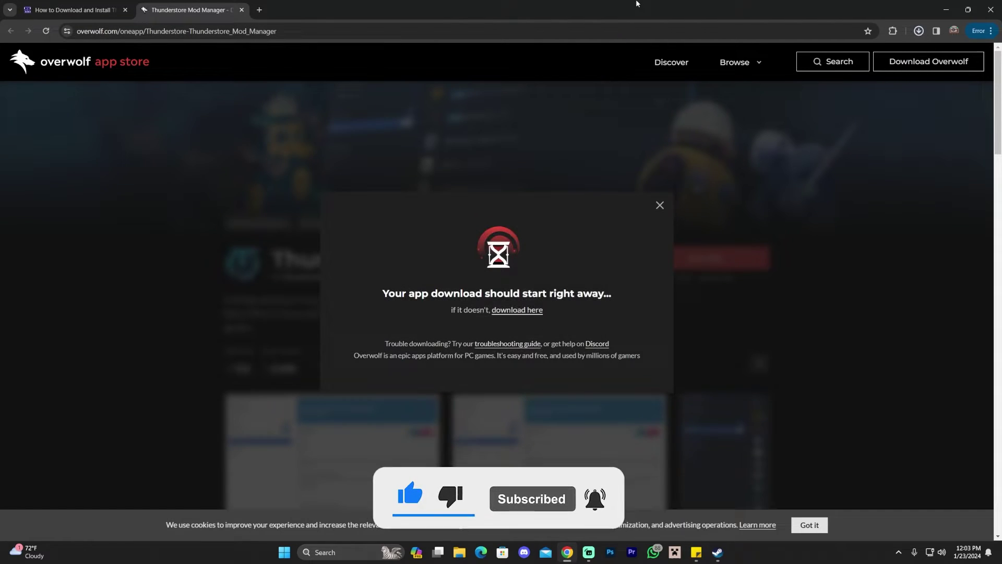
Step: Place the downloaded Thunderstore Mod Manager installer on the desktop and minimize the browser
{"action": "left_click", "coordinate": [968, 9]}
{"action": "left_click_drag", "start_coordinate": [839, 5], "coordinate": [876, 32]}
{"action": "left_click", "coordinate": [867, 58]}
{"action": "left_click_drag", "start_coordinate": [791, 108], "coordinate": [195, 156]}
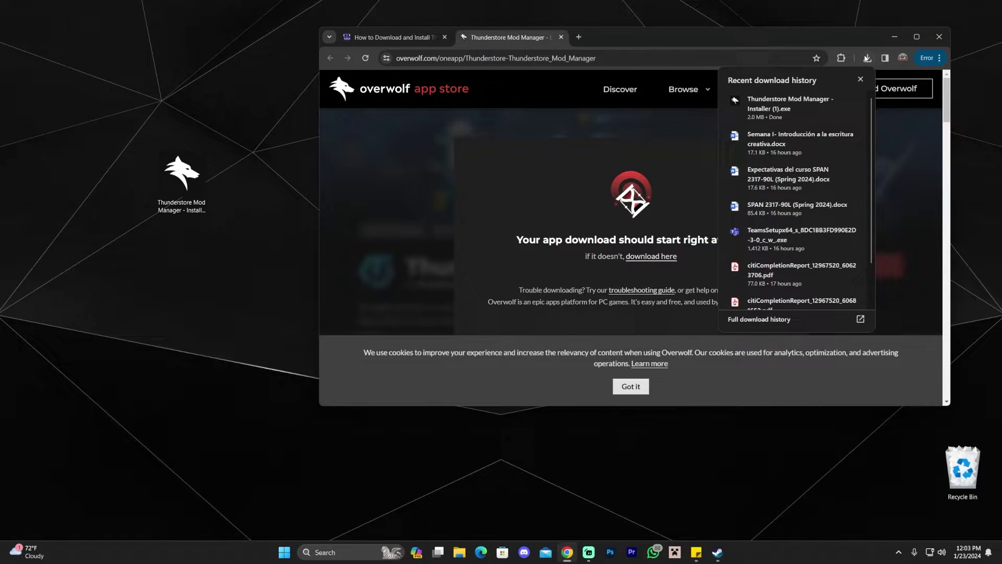
{"action": "left_click", "coordinate": [868, 58]}
{"action": "left_click", "coordinate": [894, 37]}
{"action": "left_click_drag", "start_coordinate": [279, 121], "coordinate": [204, 156]}
{"action": "left_click_drag", "start_coordinate": [182, 173], "coordinate": [443, 175]}
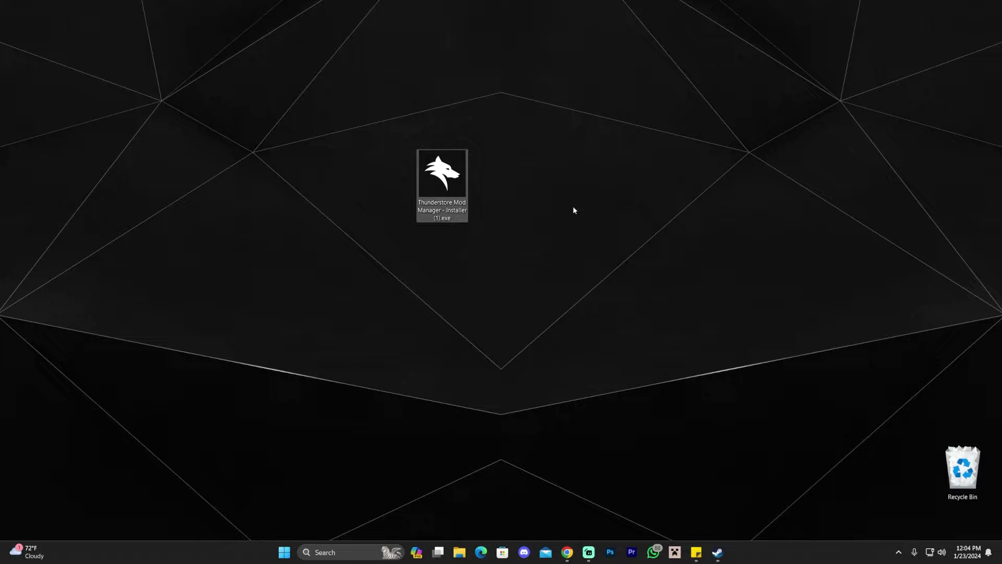
{"action": "left_click", "coordinate": [573, 188]}
{"action": "left_click_drag", "start_coordinate": [520, 178], "coordinate": [454, 141]}
{"action": "left_click_drag", "start_coordinate": [530, 161], "coordinate": [496, 150]}
{"action": "left_click", "coordinate": [466, 178]}
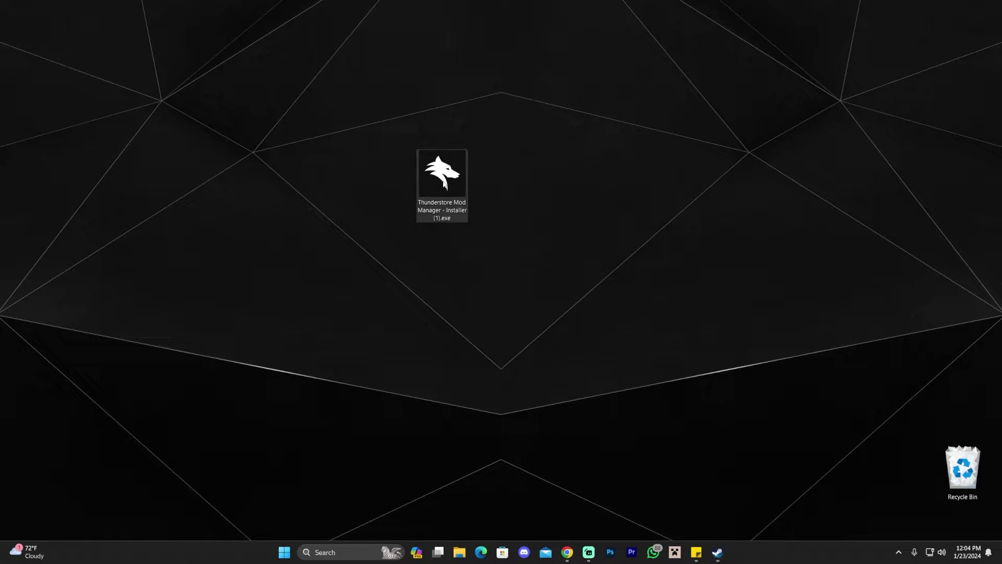
Step: Run the installer in English with the default folder, accept the terms of use and privacy policy, and install without the Control app
{"action": "double_click", "coordinate": [466, 179]}
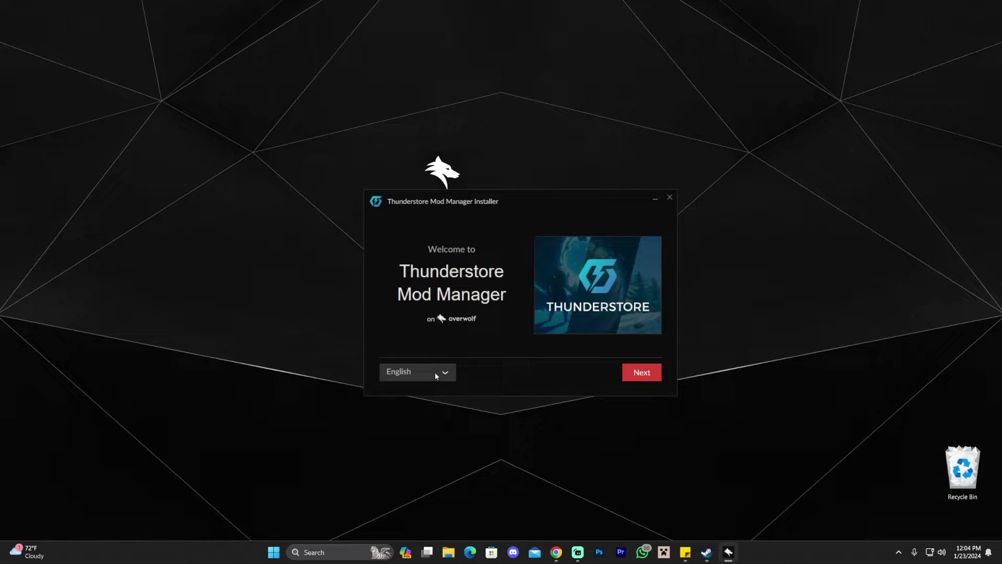
{"action": "left_click", "coordinate": [645, 373]}
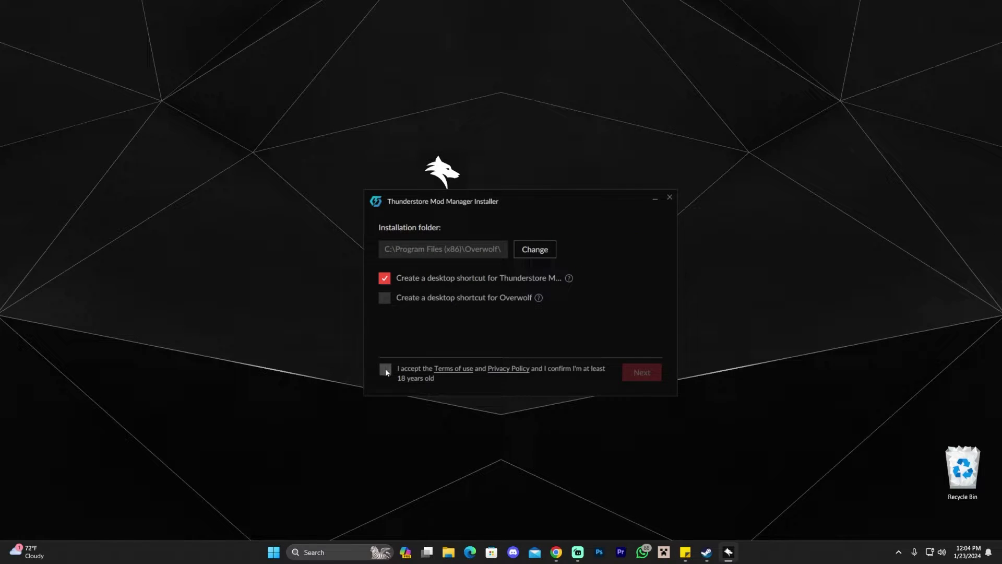
{"action": "left_click", "coordinate": [385, 371]}
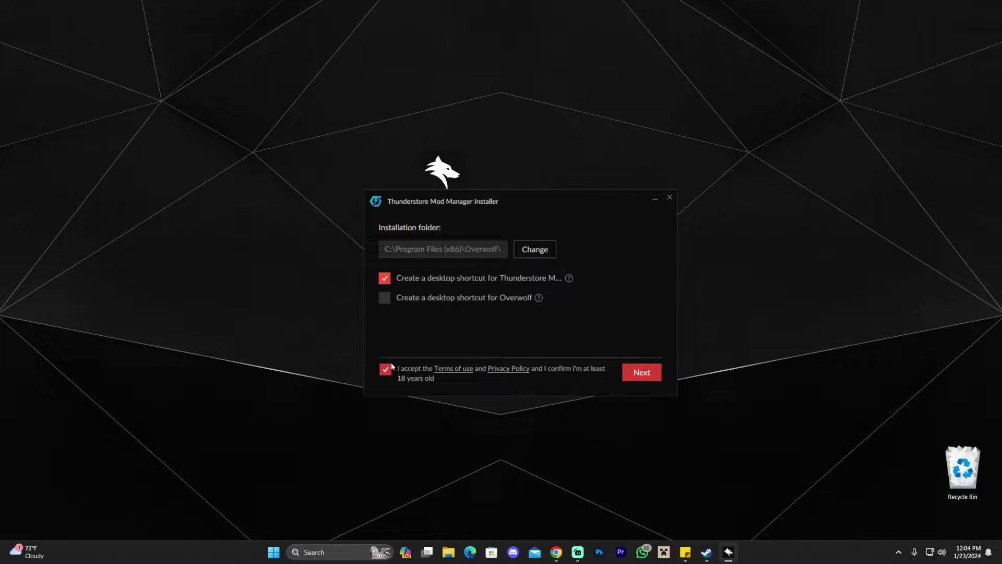
{"action": "left_click", "coordinate": [640, 372]}
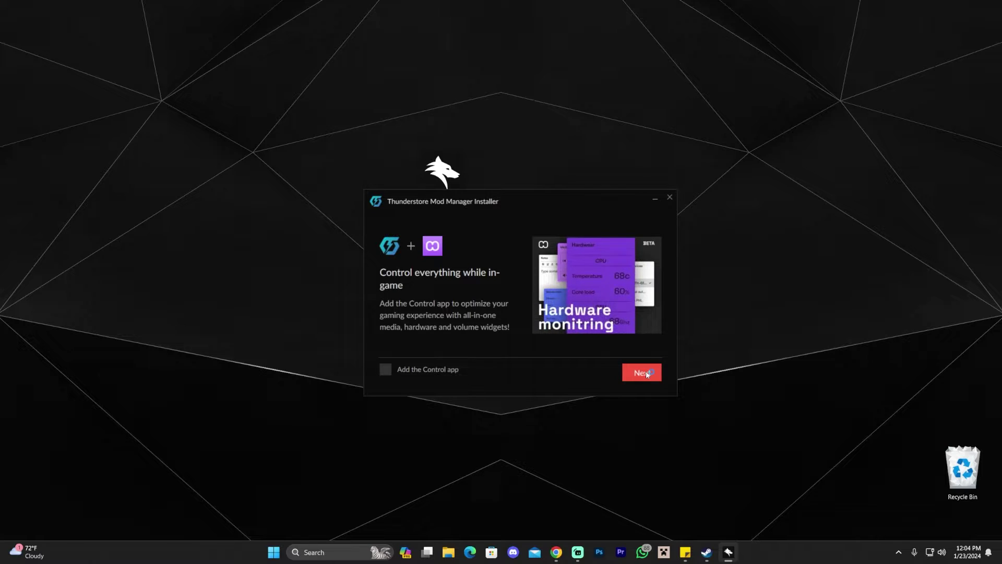
{"action": "left_click", "coordinate": [643, 371]}
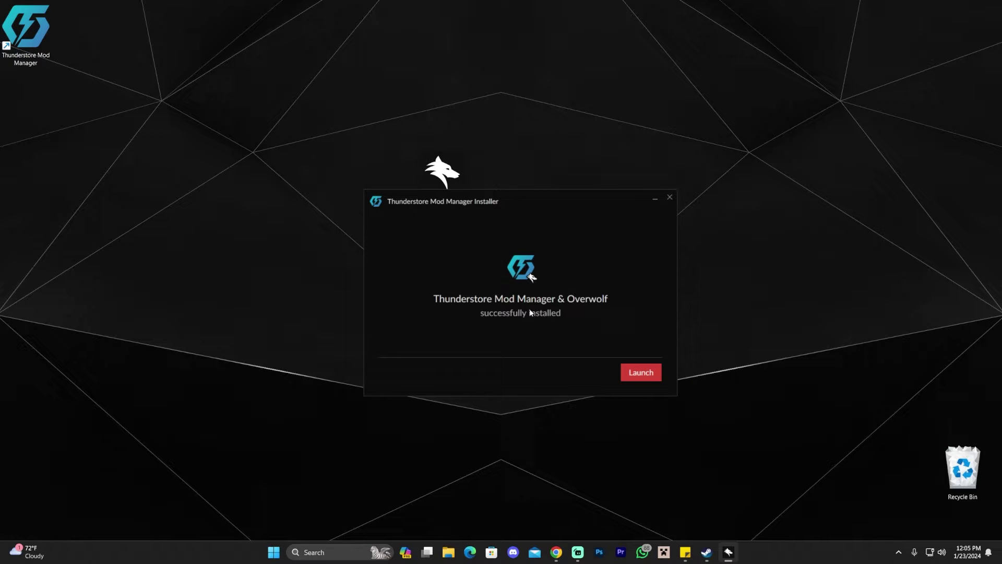
Step: Launch Thunderstore Mod Manager from the finished installer and move the installer file aside on the desktop
{"action": "left_click", "coordinate": [641, 373]}
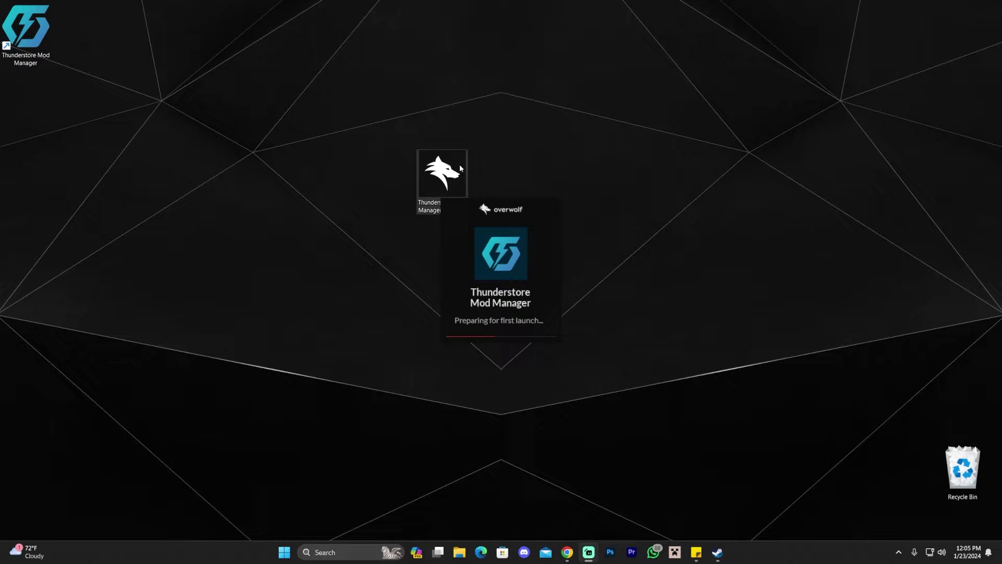
{"action": "left_click_drag", "start_coordinate": [460, 164], "coordinate": [246, 207]}
{"action": "left_click", "coordinate": [335, 174]}
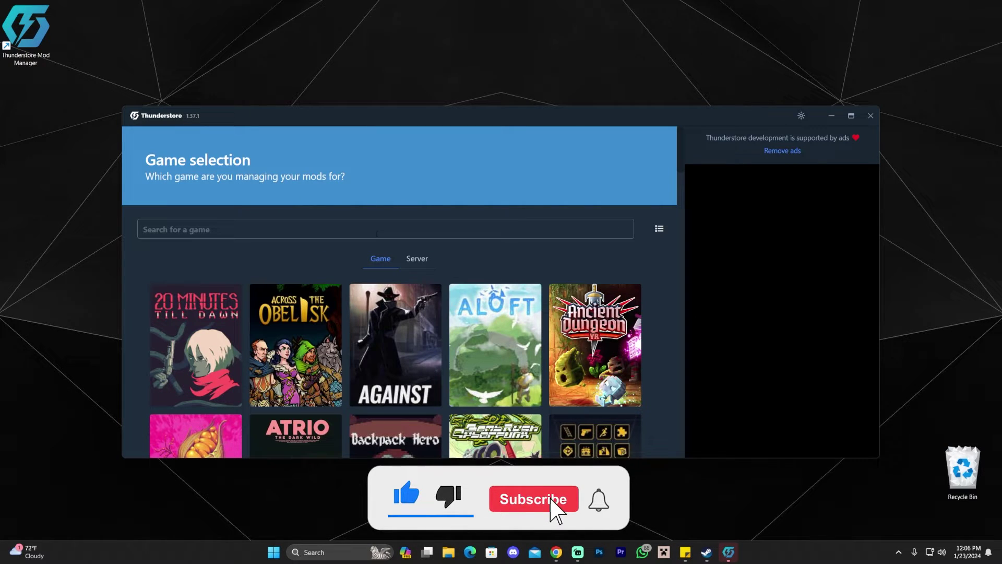
Step: Find Lethal Company in the game selection and select it as the game to manage mods for
{"action": "mouse_move", "coordinate": [506, 327]}
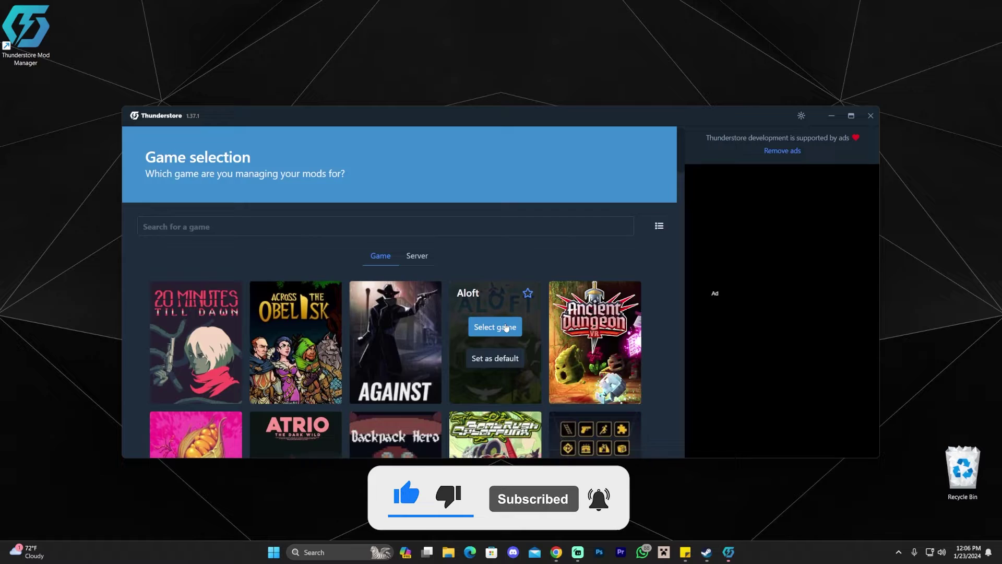
{"action": "scroll", "coordinate": [505, 327], "scroll_direction": "down", "scroll_amount": 6}
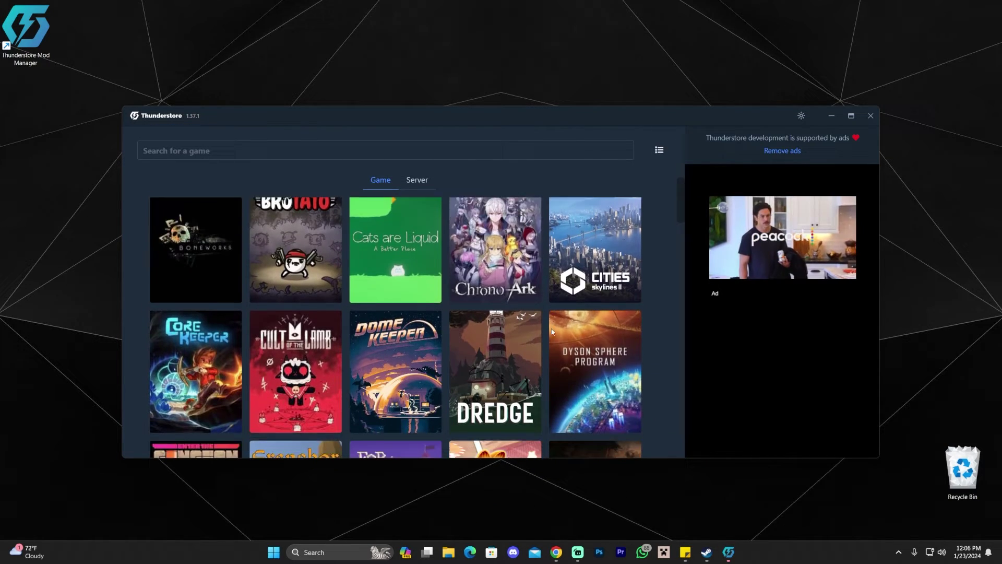
{"action": "scroll", "coordinate": [552, 331], "scroll_direction": "down", "scroll_amount": 9}
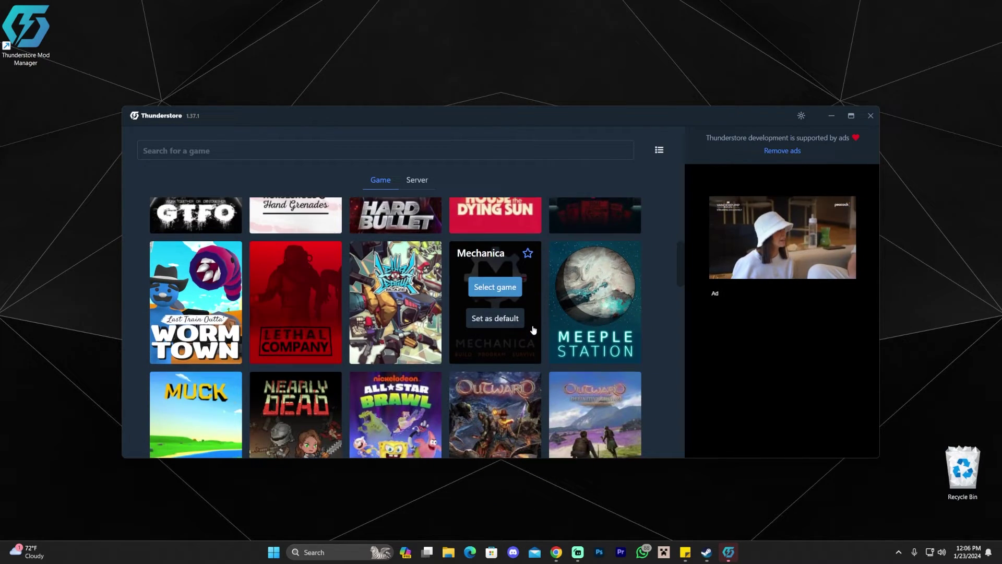
{"action": "mouse_move", "coordinate": [327, 312]}
{"action": "scroll", "coordinate": [329, 323], "scroll_direction": "up", "scroll_amount": 1}
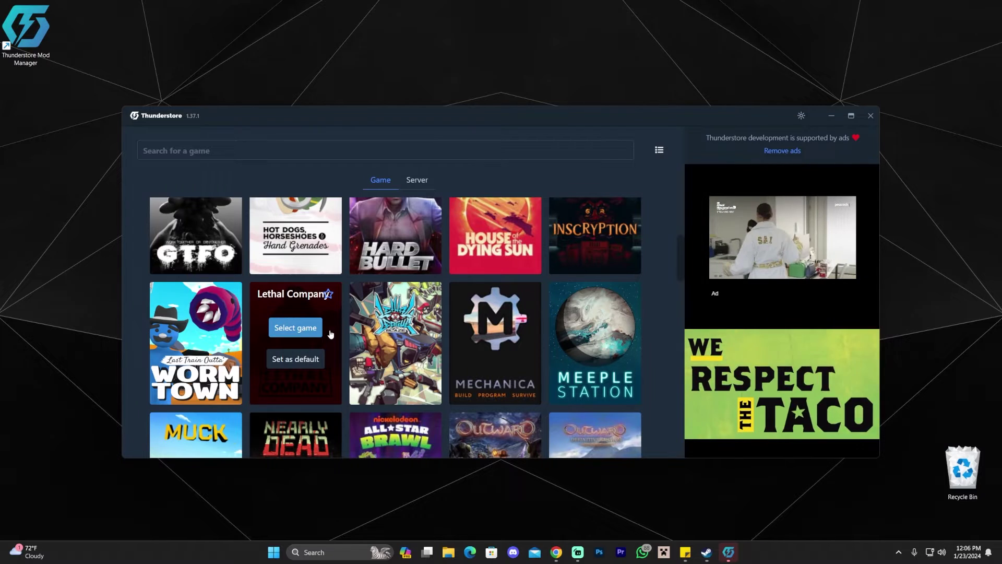
{"action": "left_click", "coordinate": [296, 328]}
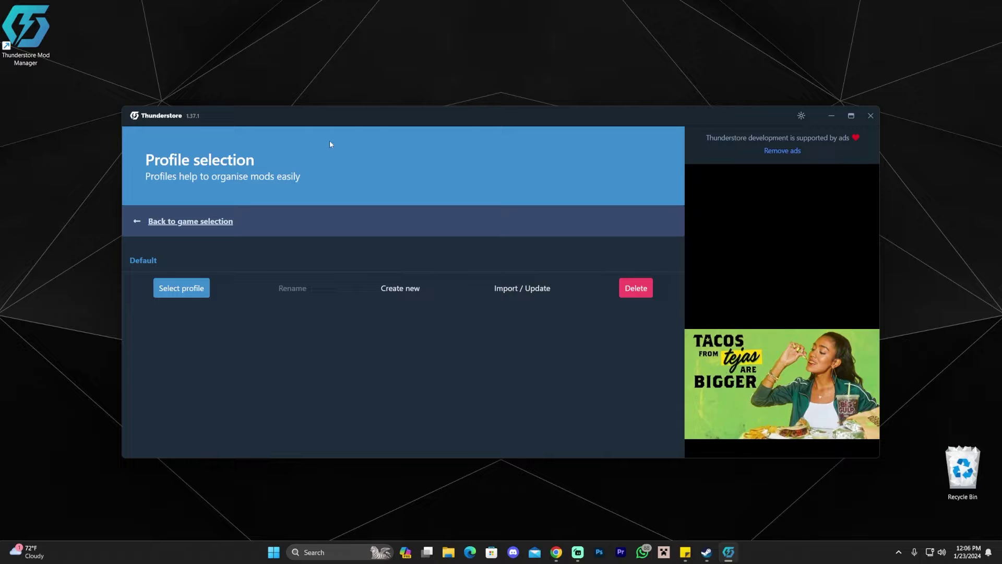
Step: Create a new mod profile named "Lethal Company 2024"
{"action": "left_click", "coordinate": [405, 291]}
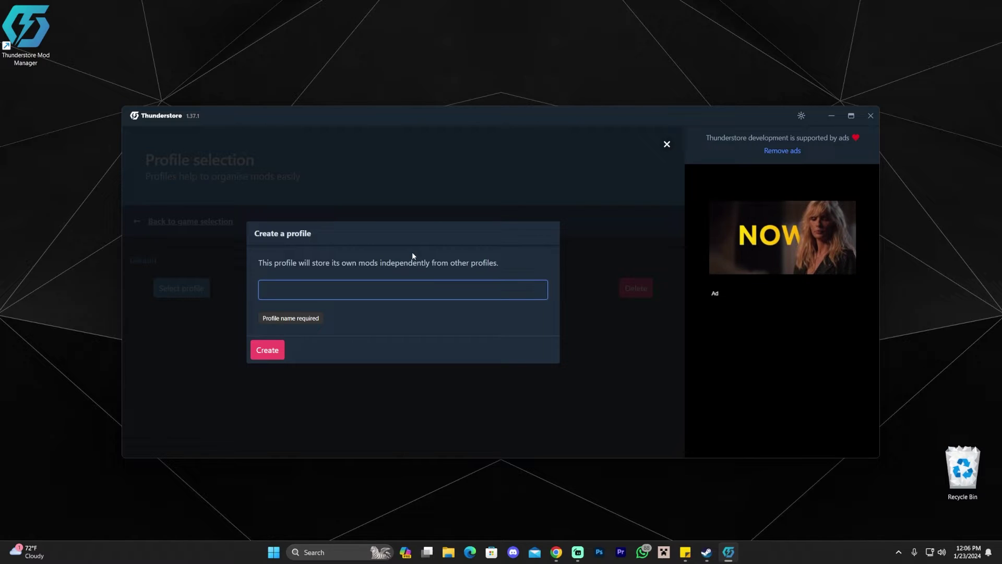
{"action": "type", "text": "Lethal Compa"}
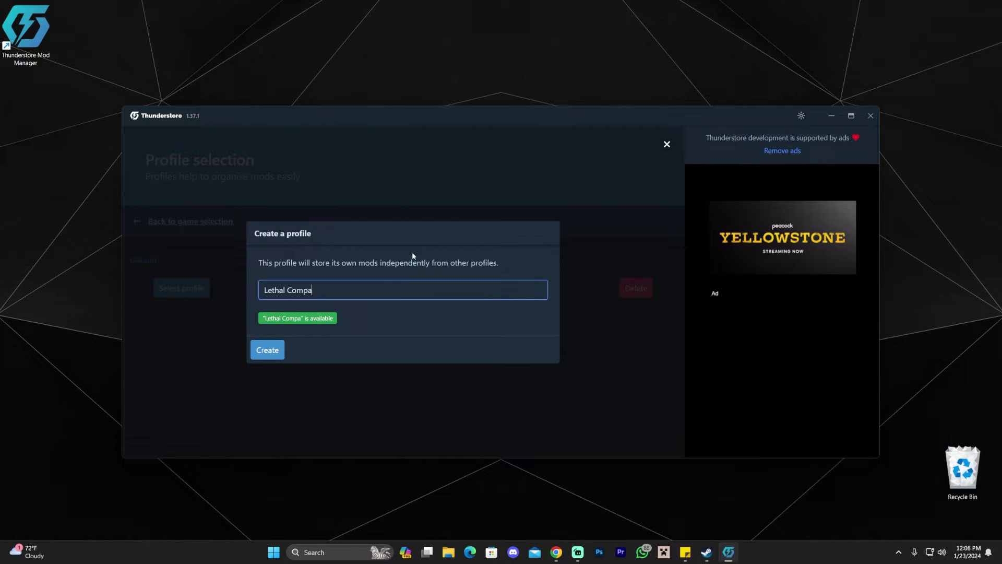
{"action": "type", "text": "ny 2024"}
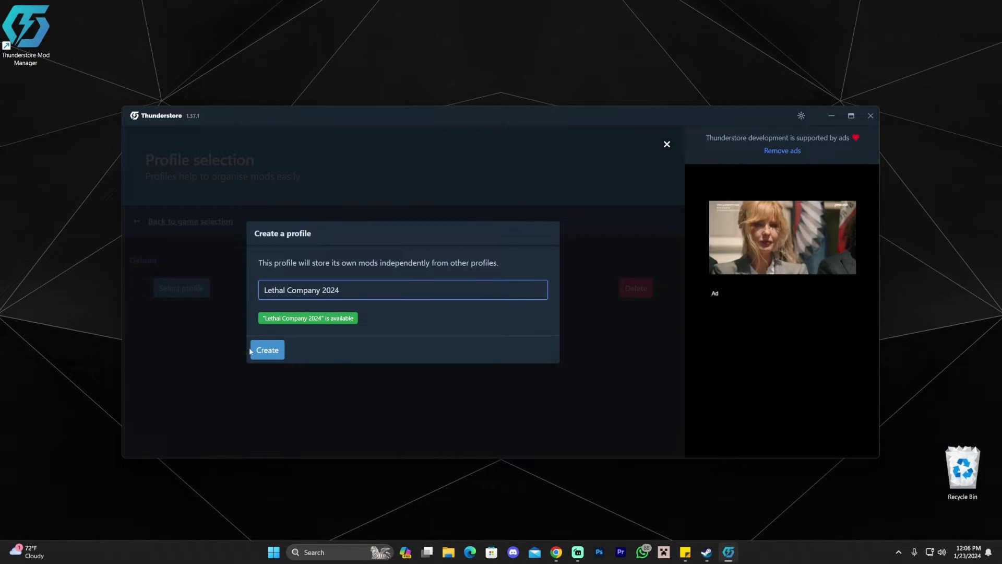
{"action": "left_click", "coordinate": [268, 351]}
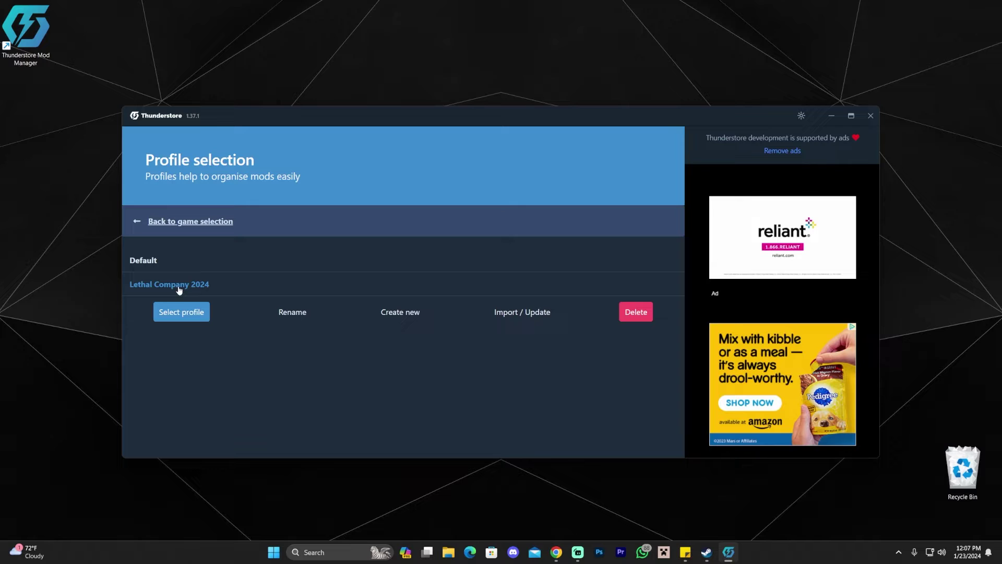
Step: Open the Lethal Company 2024 profile and install BepInExPack version 5.4.2100 with its dependencies from the available mods
{"action": "left_click", "coordinate": [188, 318]}
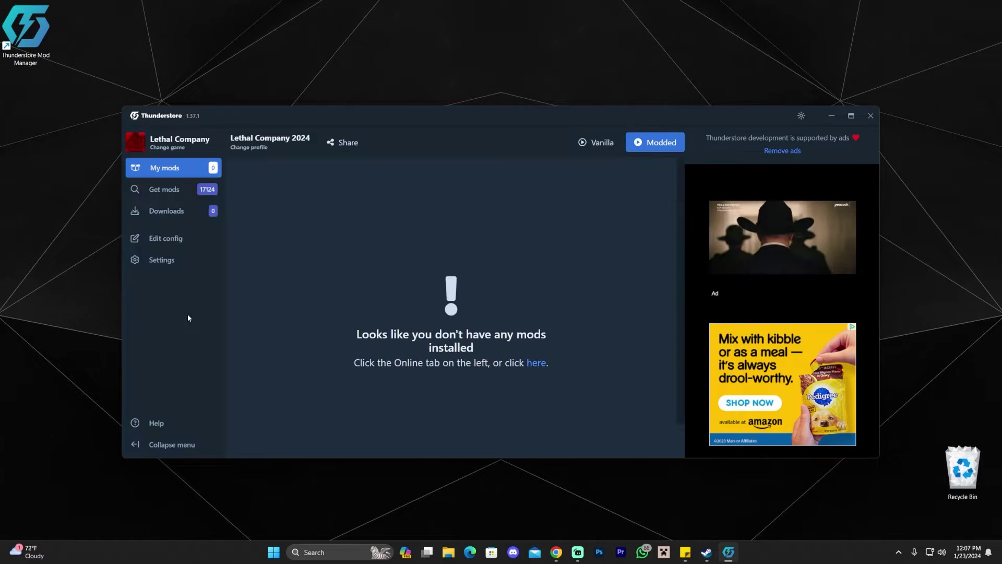
{"action": "left_click", "coordinate": [172, 190]}
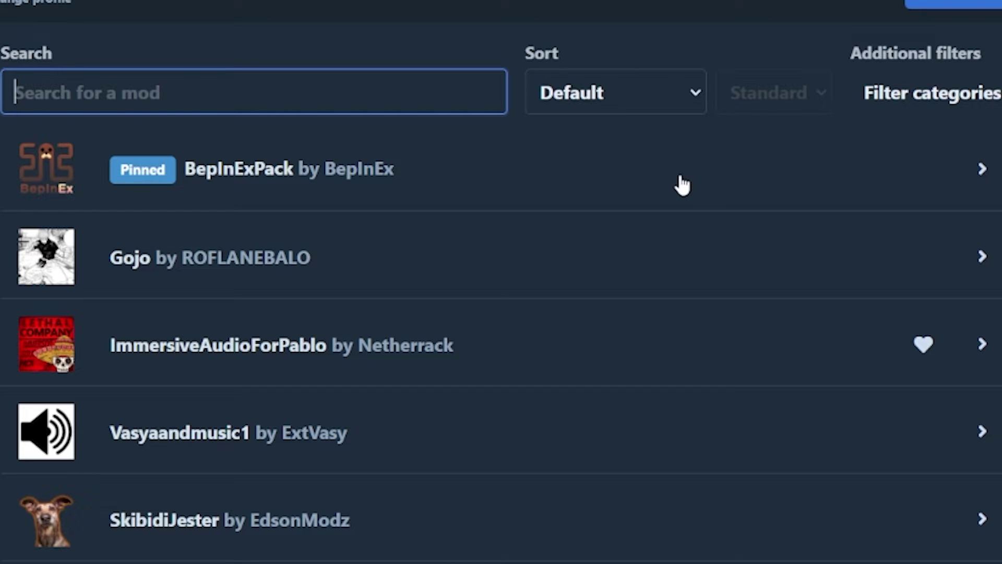
{"action": "left_click", "coordinate": [647, 180]}
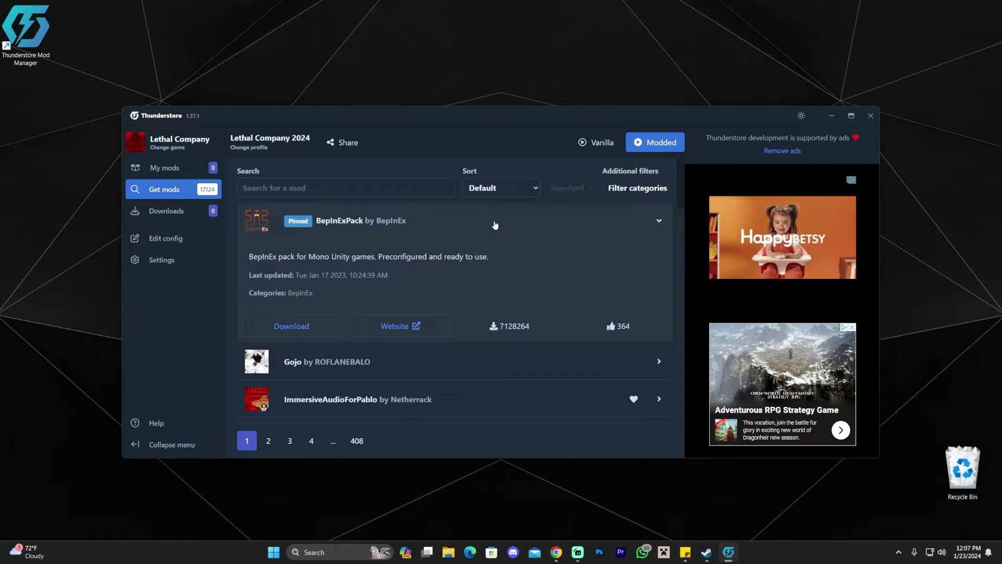
{"action": "left_click", "coordinate": [495, 225]}
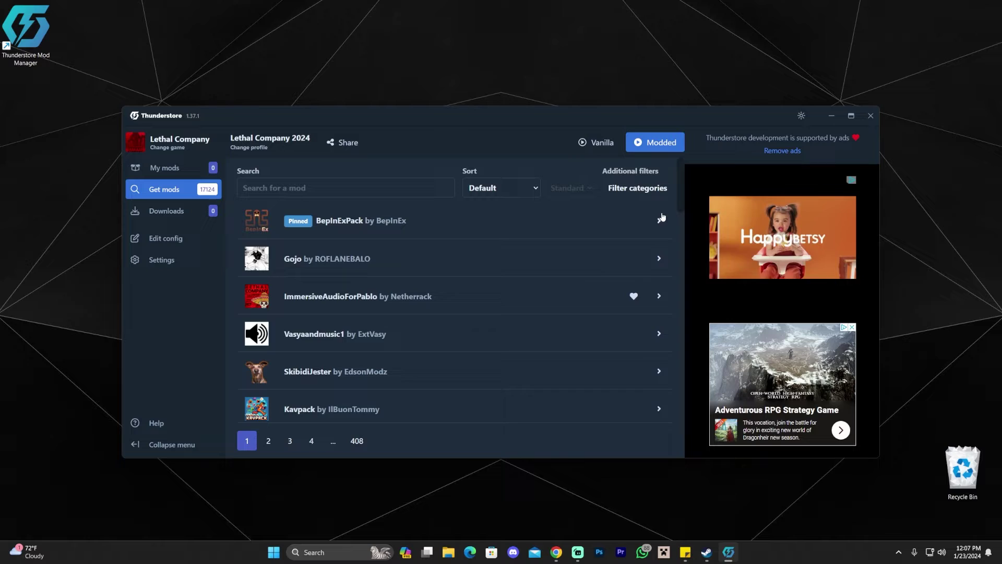
{"action": "left_click", "coordinate": [524, 221]}
{"action": "left_click", "coordinate": [288, 329]}
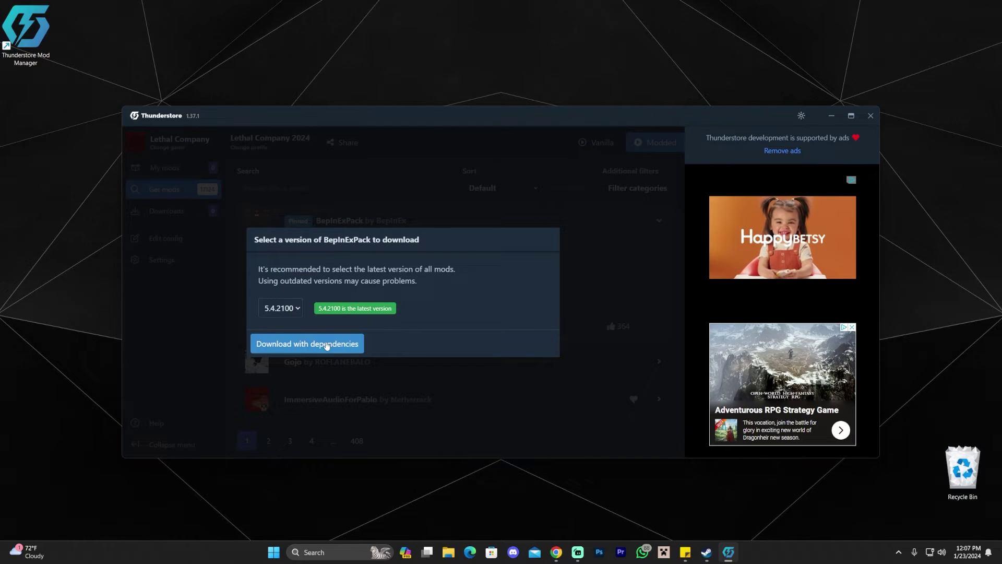
{"action": "left_click", "coordinate": [295, 310]}
{"action": "left_click", "coordinate": [335, 344]}
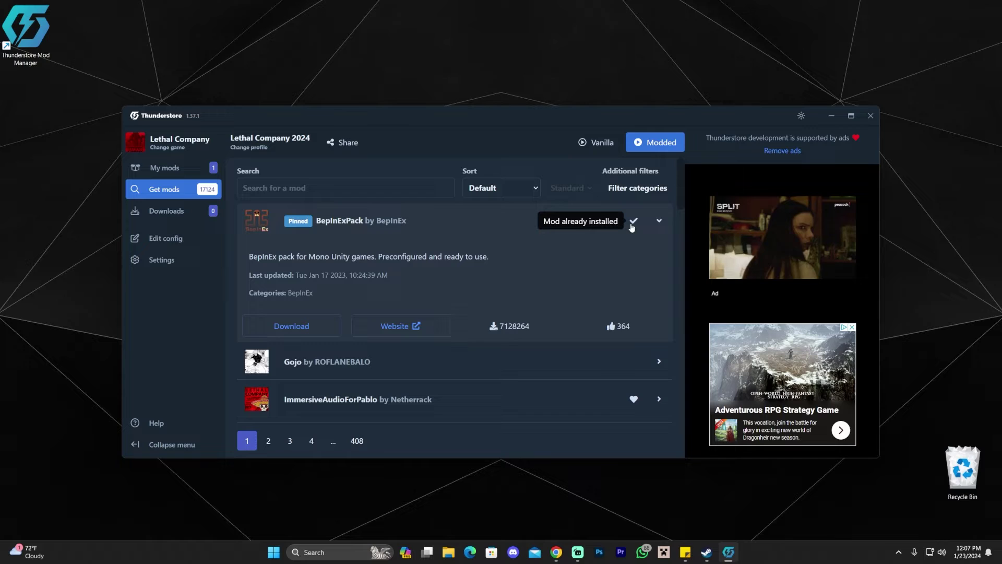
{"action": "left_click", "coordinate": [579, 223]}
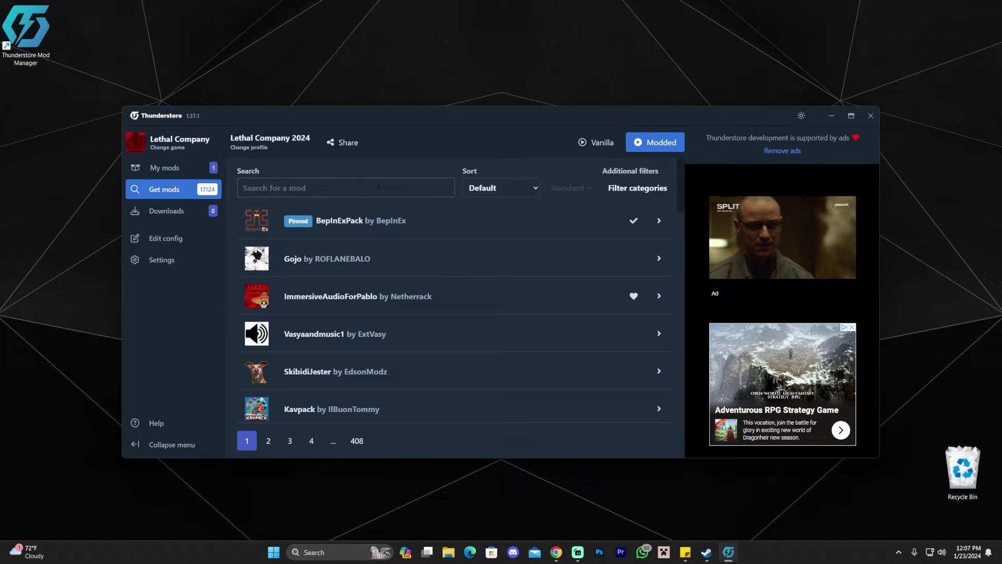
Step: Search the available mods for "lc api" and install LC_API version 3.4.5 with its dependencies
{"action": "left_click", "coordinate": [378, 186]}
{"action": "type", "text": "lc api"}
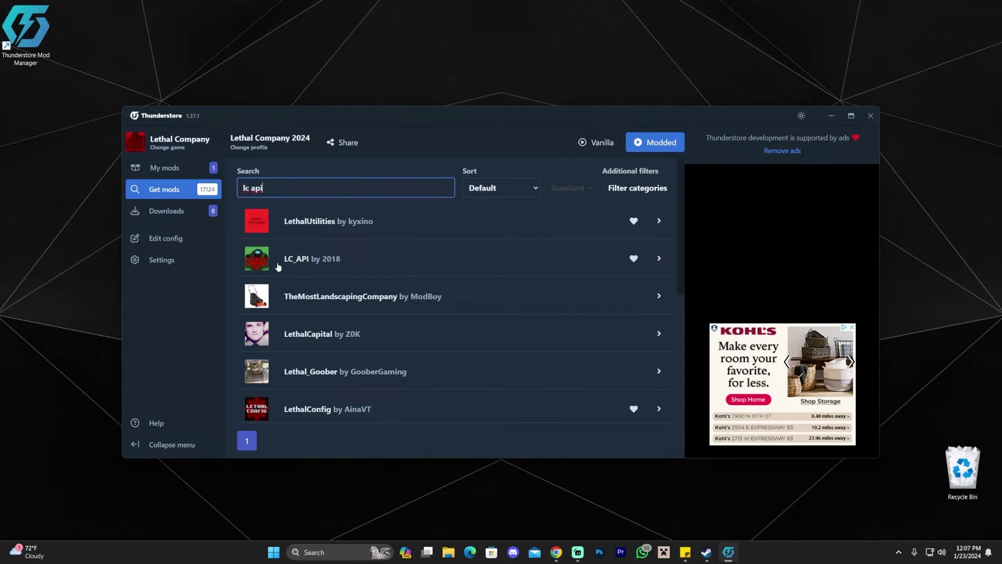
{"action": "left_click", "coordinate": [418, 263]}
{"action": "left_click", "coordinate": [285, 364]}
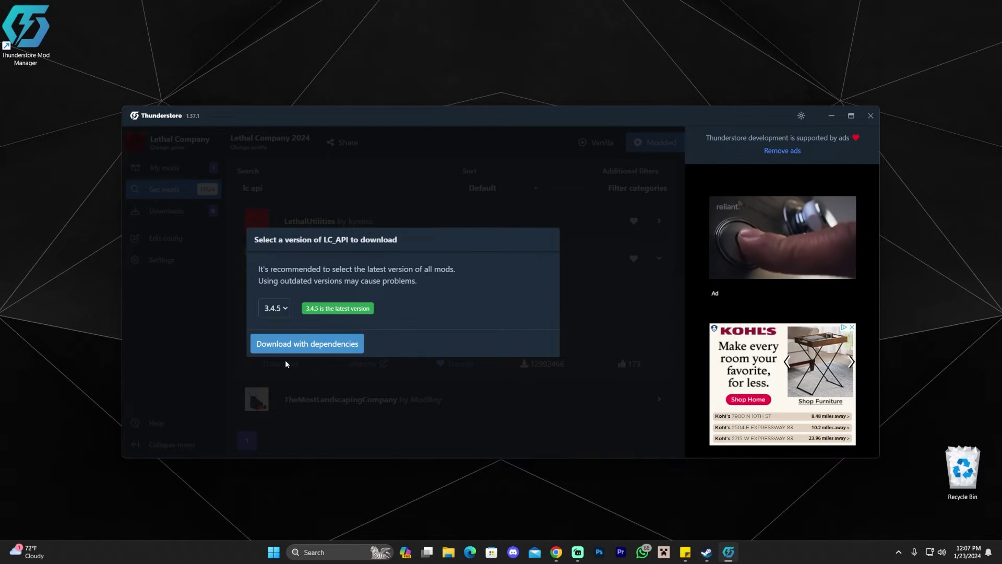
{"action": "left_click", "coordinate": [317, 347]}
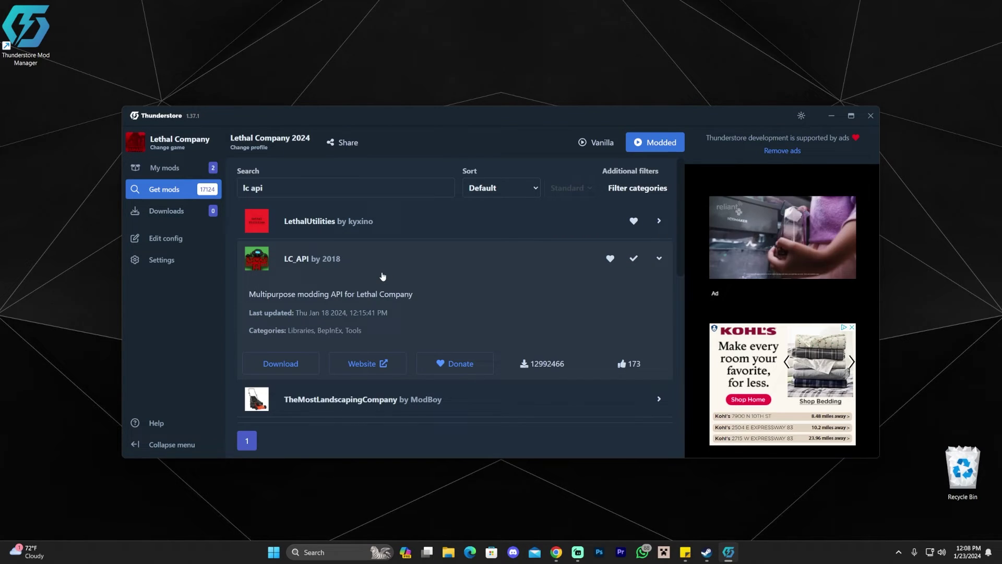
{"action": "left_click", "coordinate": [658, 258]}
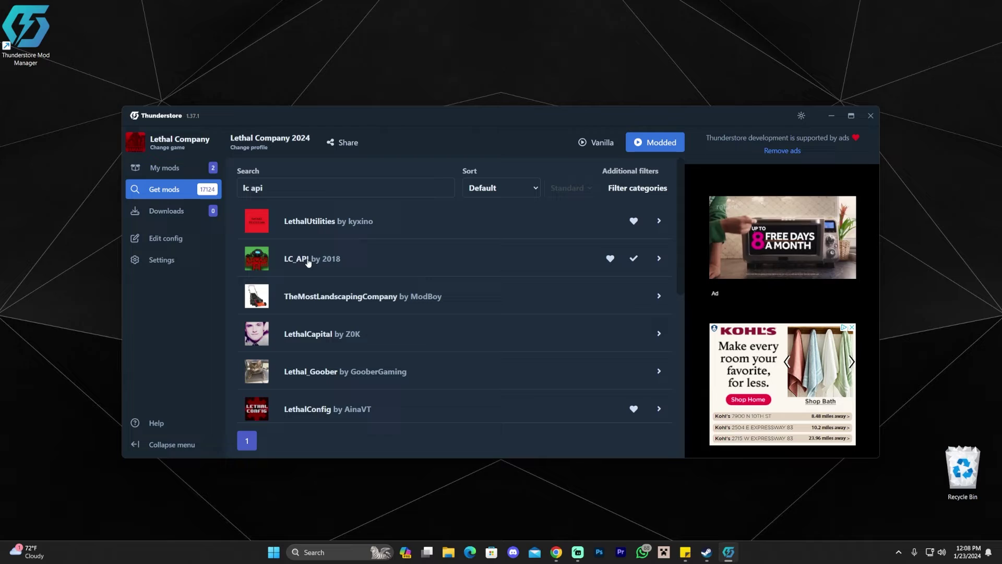
Step: Clear the mod search and view the mods installed in the profile
{"action": "left_click", "coordinate": [287, 188]}
{"action": "key", "text": "BackSpace"}
{"action": "key", "text": "BackSpace"}
{"action": "key", "text": "BackSpace"}
{"action": "key", "text": "BackSpace"}
{"action": "key", "text": "BackSpace"}
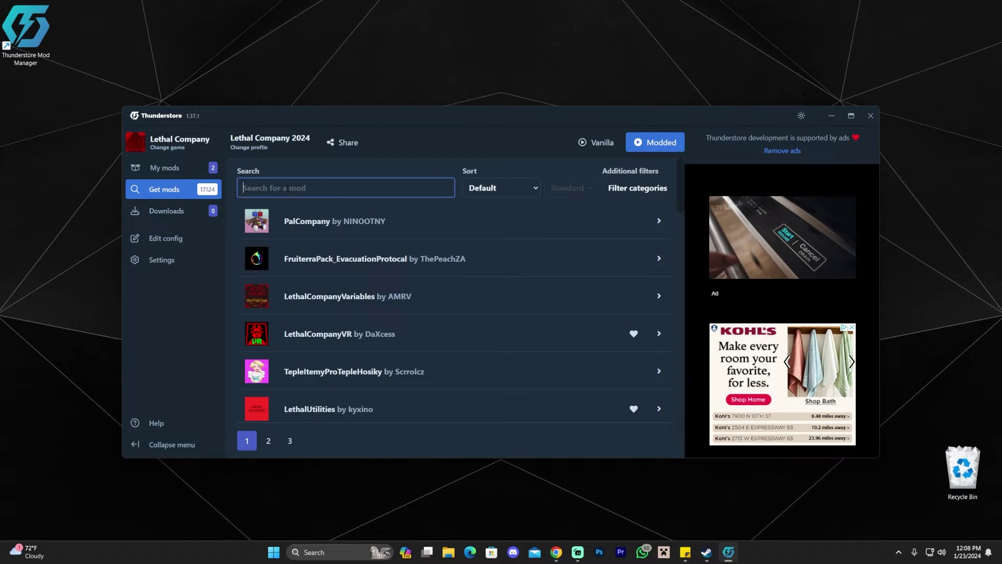
{"action": "left_click", "coordinate": [188, 177]}
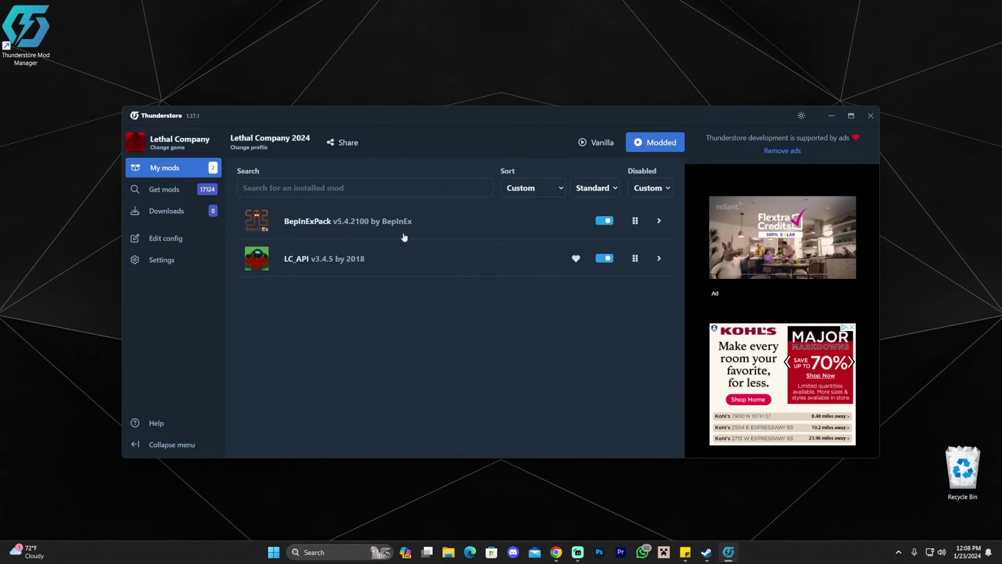
Step: Search the available mods for "skinwalkers" and sort the results by download count
{"action": "left_click", "coordinate": [177, 195]}
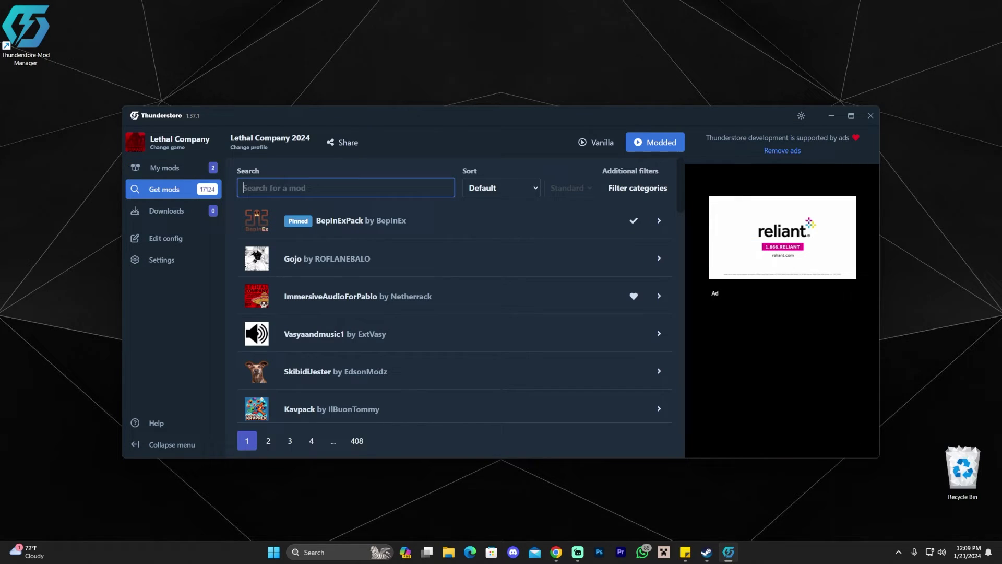
{"action": "type", "text": "skinwalkers"}
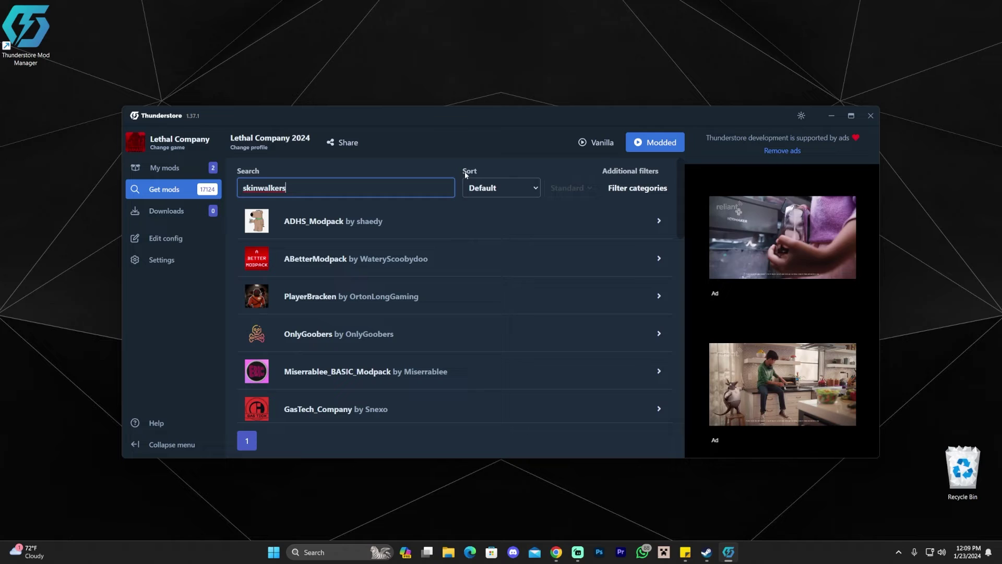
{"action": "left_click", "coordinate": [511, 189]}
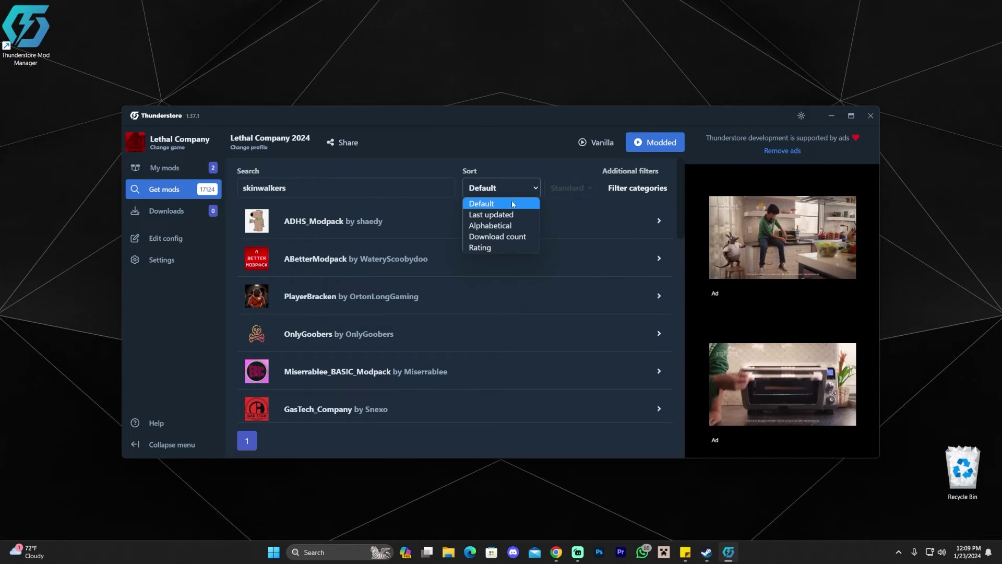
{"action": "left_click", "coordinate": [500, 236]}
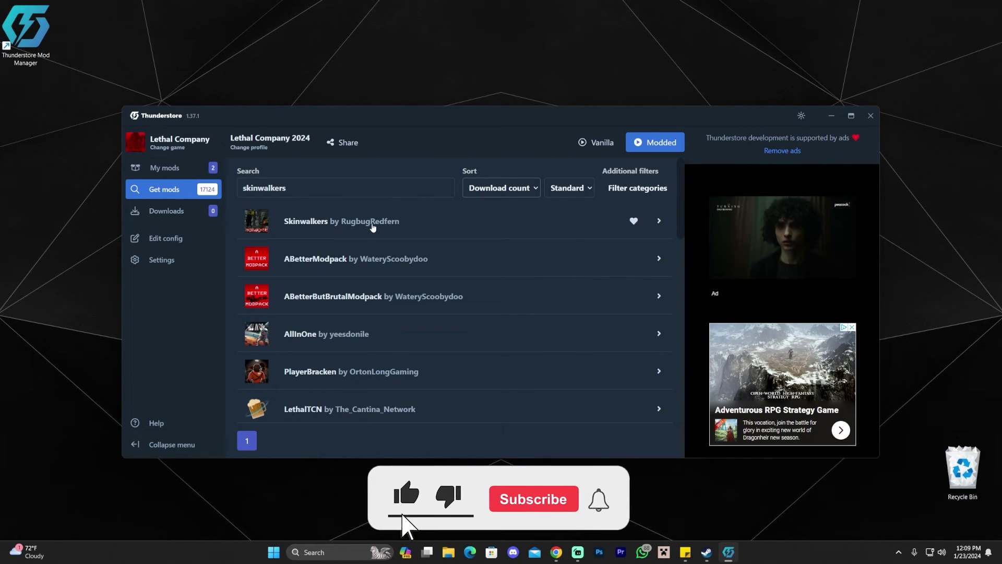
Step: Install Skinwalkers by RugbugRedfern, version 4.0.1, with its dependencies
{"action": "left_click", "coordinate": [427, 227]}
{"action": "left_click", "coordinate": [280, 324]}
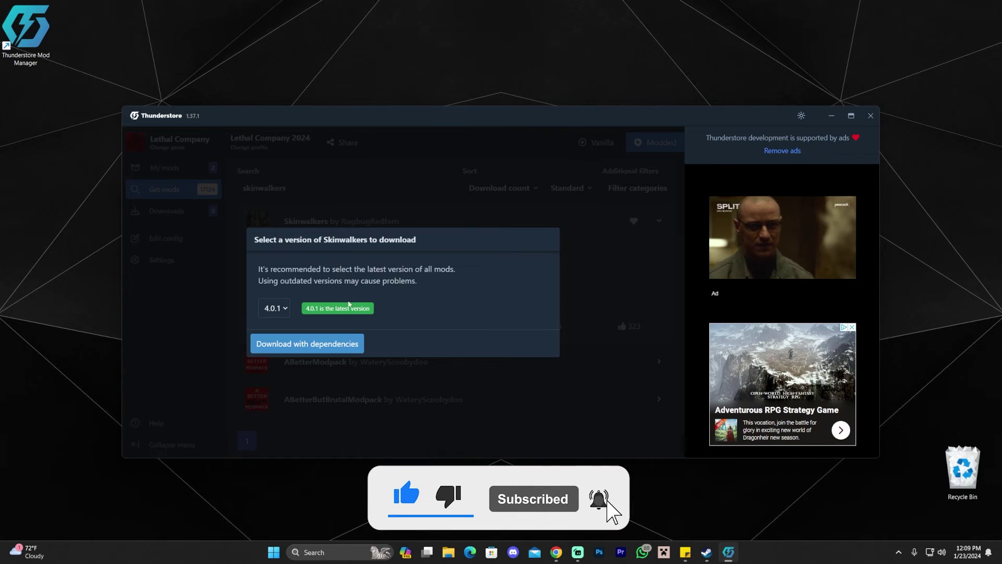
{"action": "left_click", "coordinate": [311, 344]}
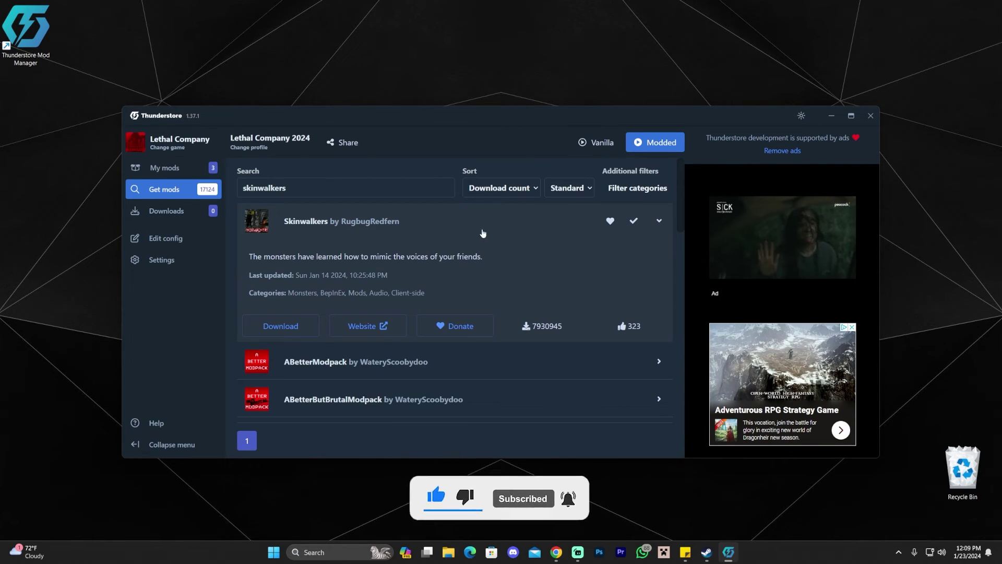
{"action": "left_click", "coordinate": [483, 234]}
Step: Check the profile's installed mods, launch Lethal Company in modded mode, and move the BepInEx console window slightly aside
{"action": "left_click", "coordinate": [164, 168]}
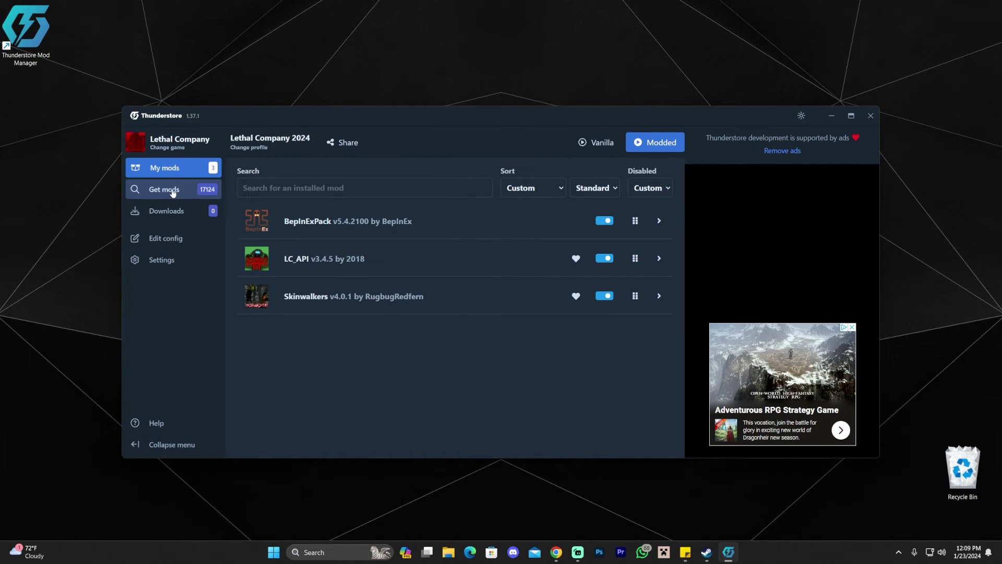
{"action": "left_click", "coordinate": [638, 147]}
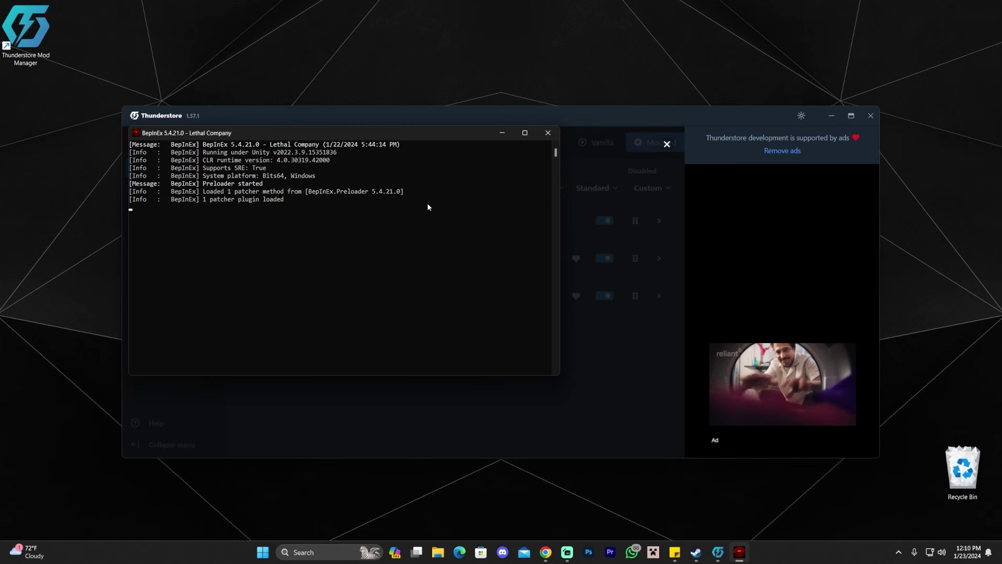
{"action": "left_click_drag", "start_coordinate": [411, 132], "coordinate": [393, 138]}
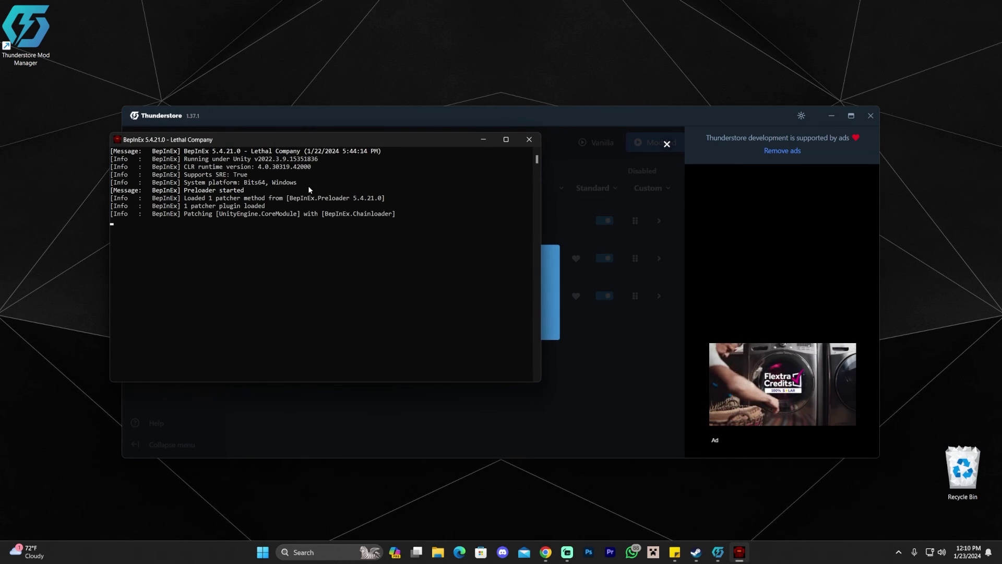